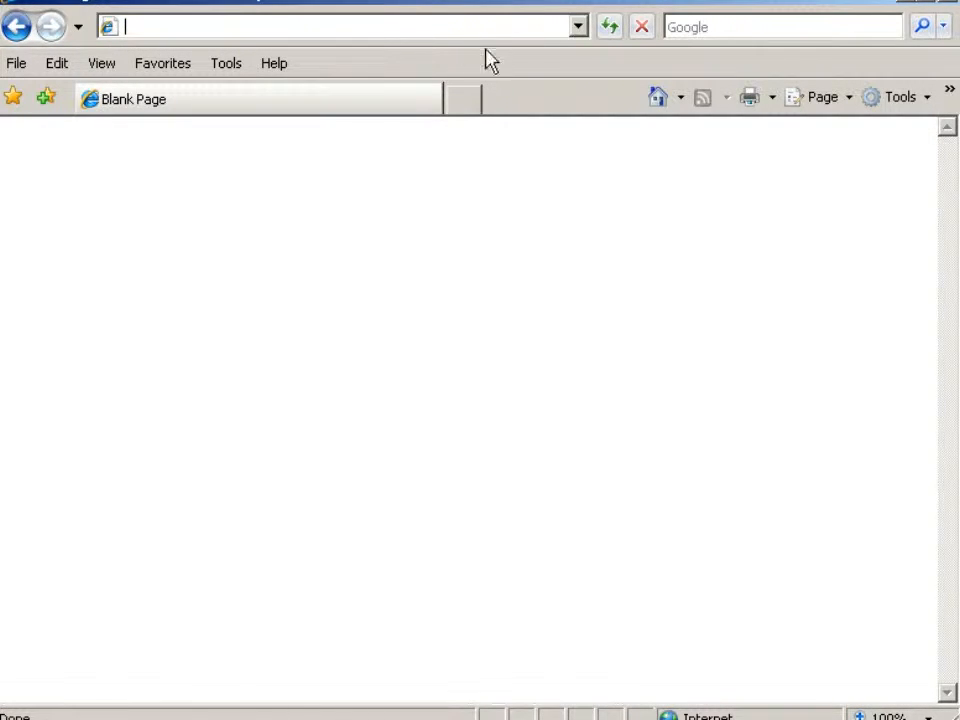
{"action": "type", "text": "https://wi"}
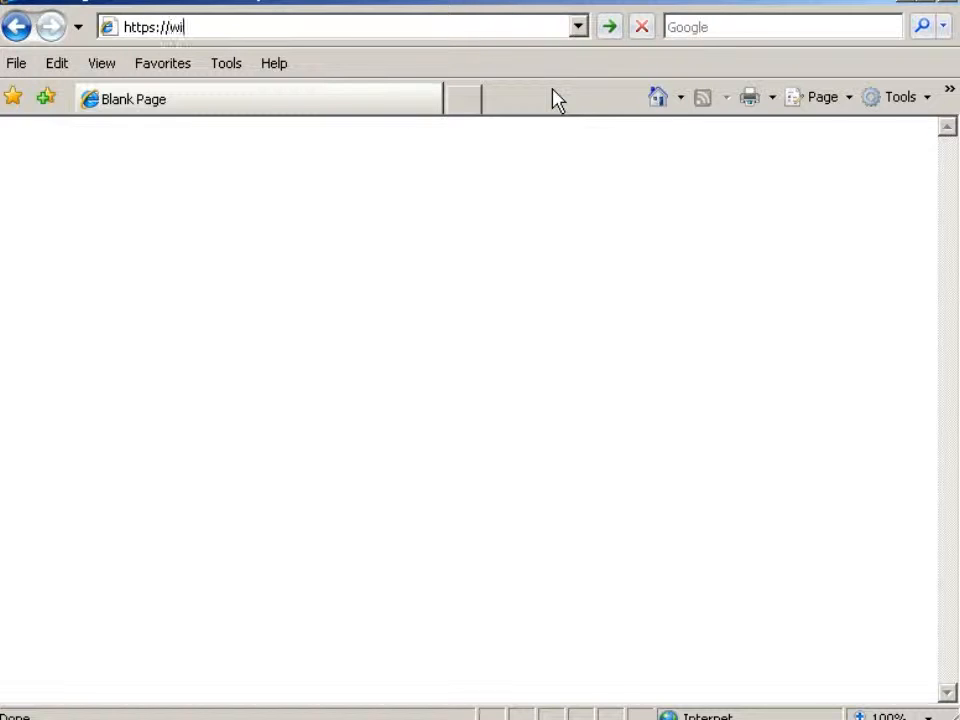
{"action": "type", "text": "n.demo-domain.ne"}
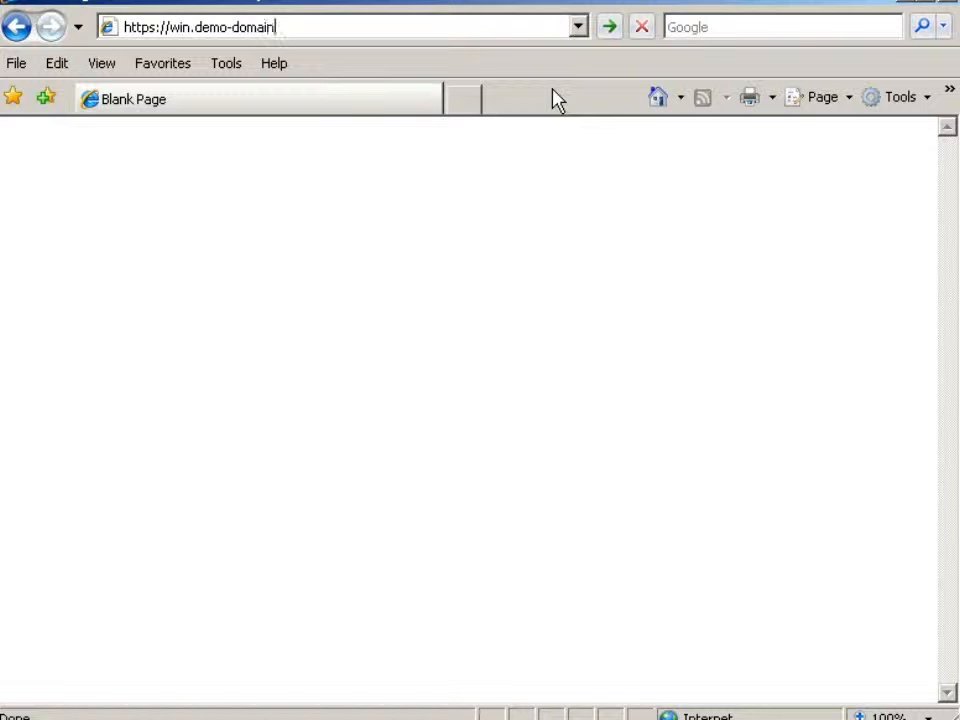
{"action": "type", "text": "t:8443"}
{"action": "key", "text": "Return"}
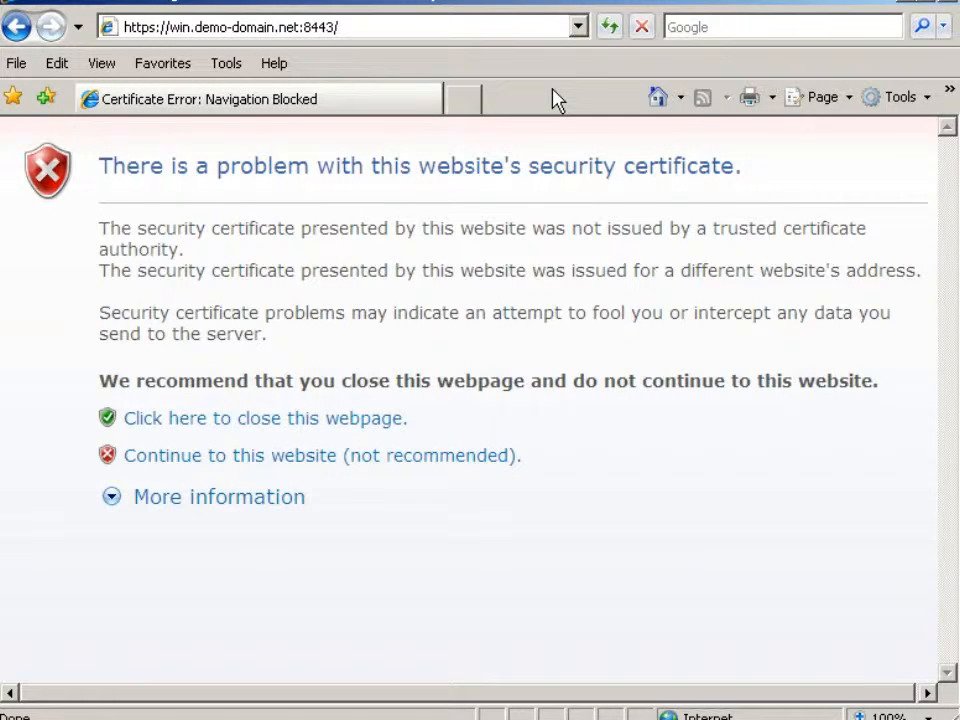
{"action": "left_click", "coordinate": [316, 456]}
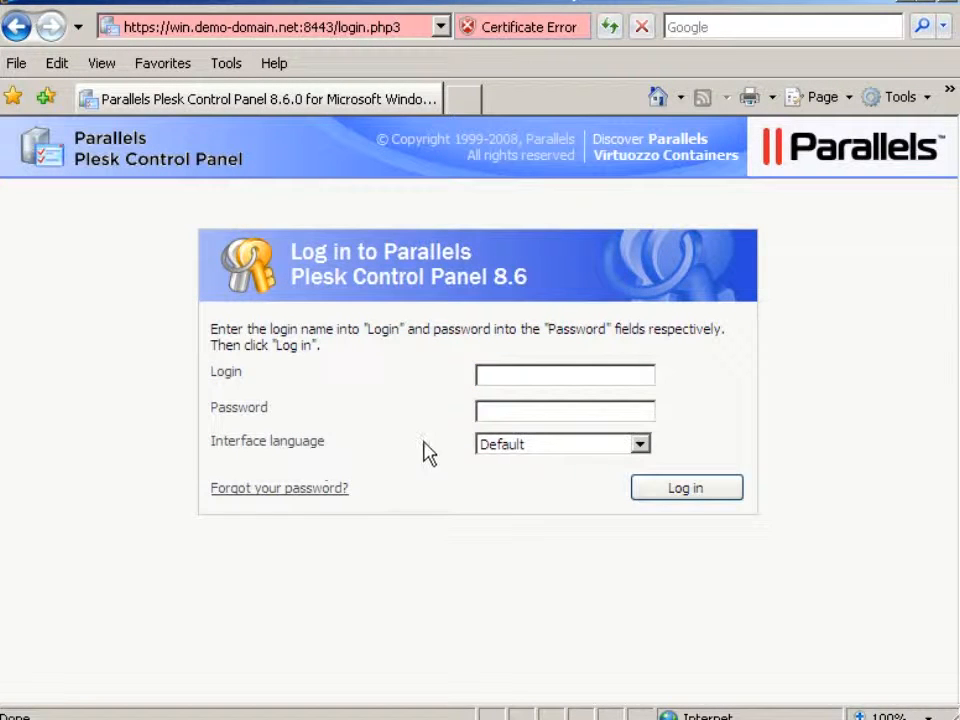
- Log in to the control panel as admin with the administrator password
{"action": "left_click", "coordinate": [481, 378]}
{"action": "type", "text": "admin"}
{"action": "key", "text": "Tab"}
{"action": "left_click", "coordinate": [479, 410]}
{"action": "type", "text": "******"}
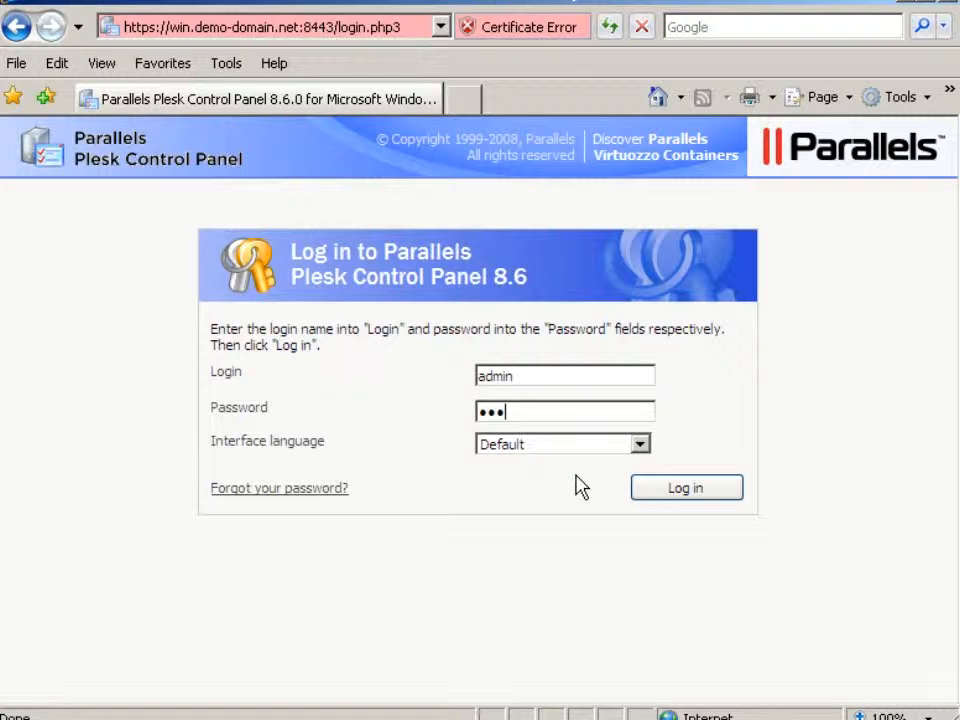
{"action": "type", "text": "******"}
{"action": "left_click", "coordinate": [688, 497]}
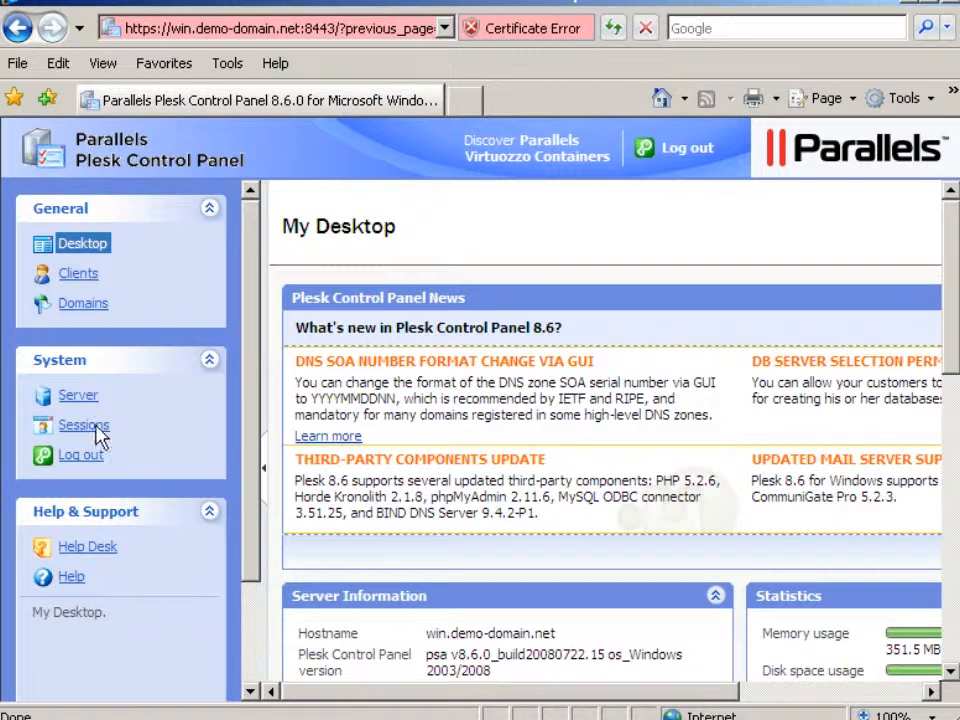
- Examine the server administrator information and the demo domain client's account details
{"action": "left_click", "coordinate": [78, 400]}
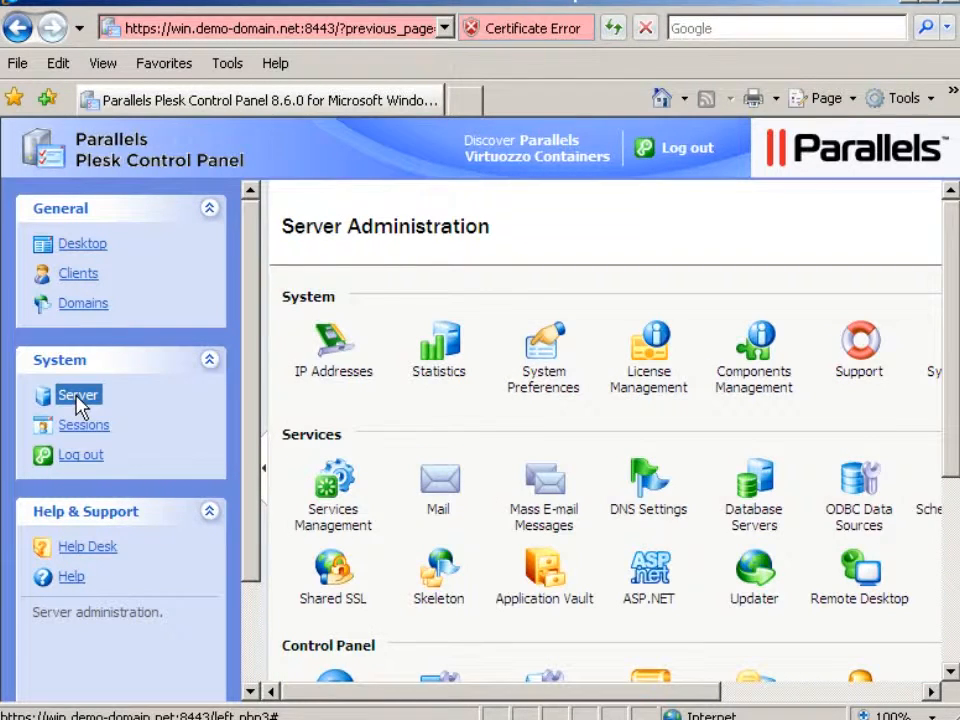
{"action": "left_click", "coordinate": [951, 578]}
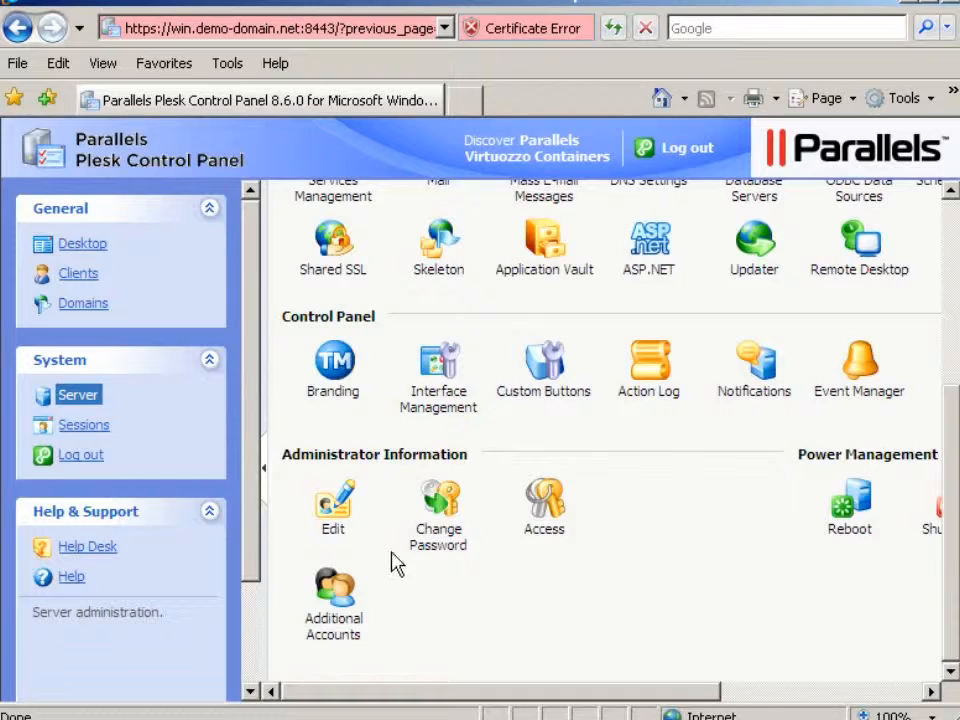
{"action": "left_click", "coordinate": [332, 536]}
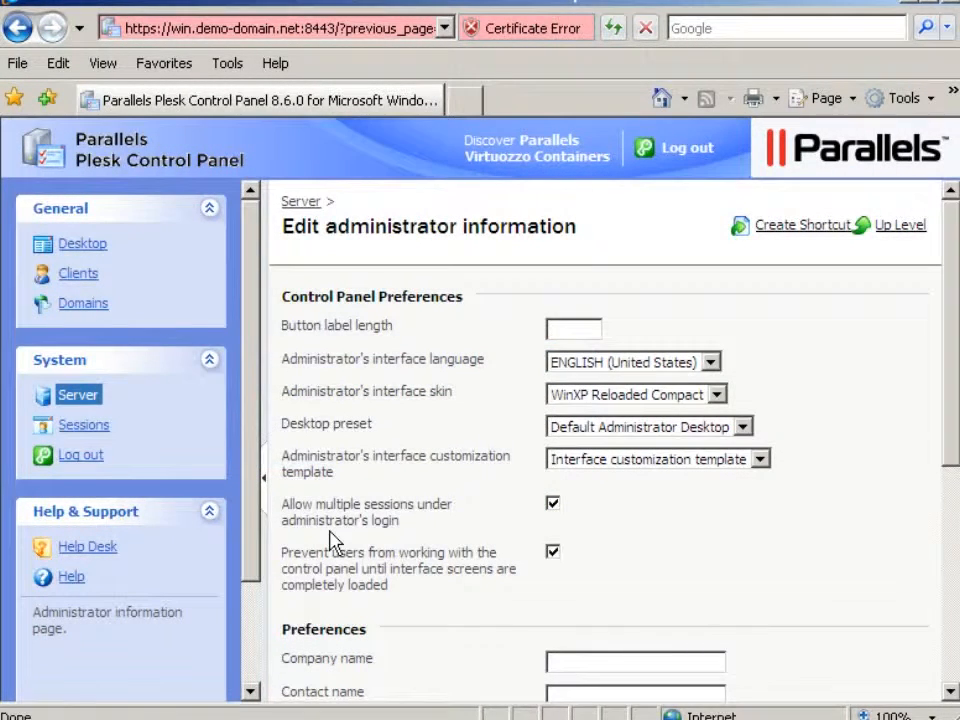
{"action": "left_click", "coordinate": [953, 594]}
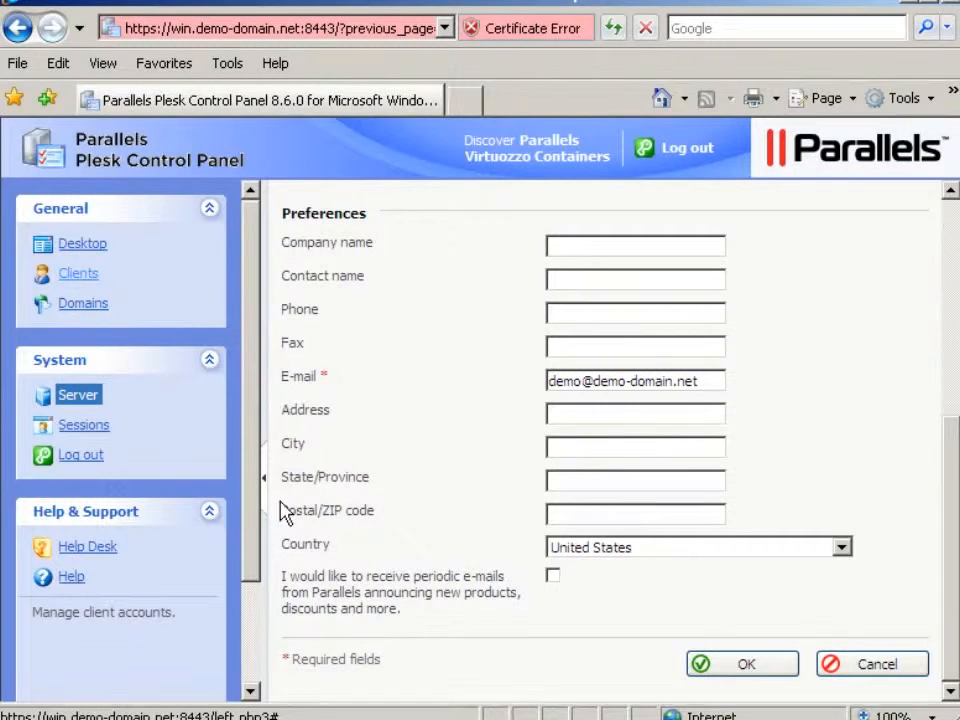
{"action": "left_click", "coordinate": [78, 276]}
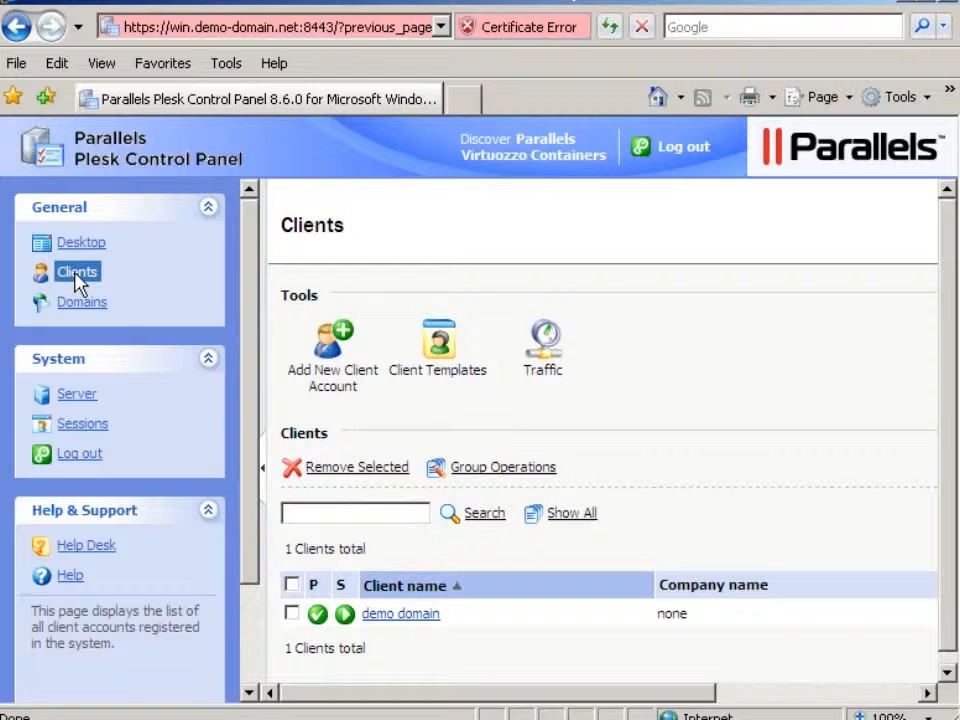
{"action": "left_click", "coordinate": [399, 614]}
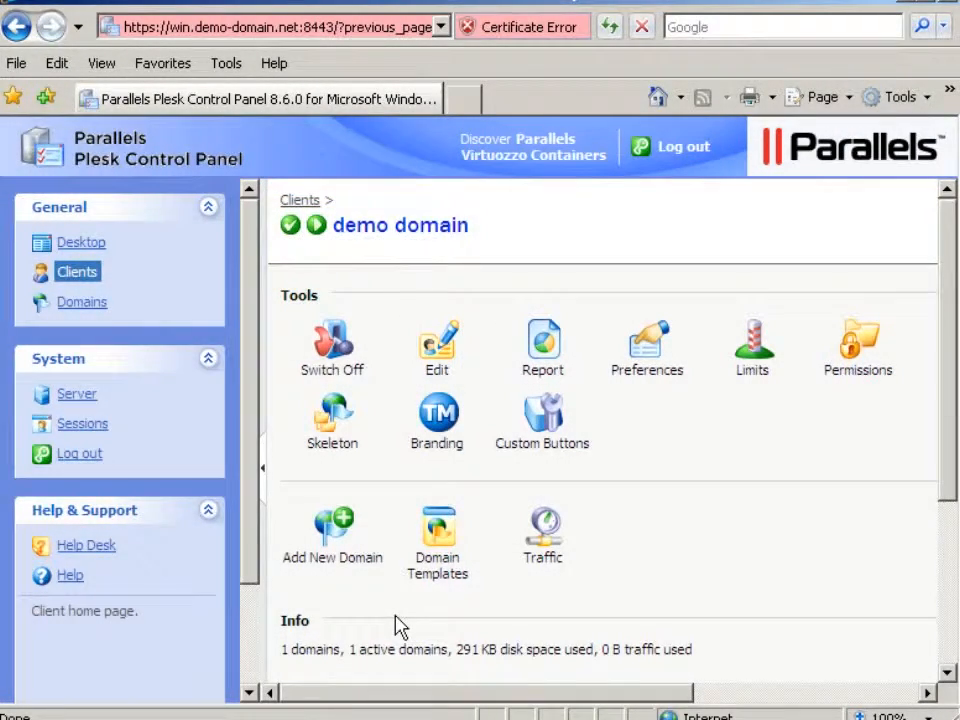
{"action": "left_click", "coordinate": [434, 366]}
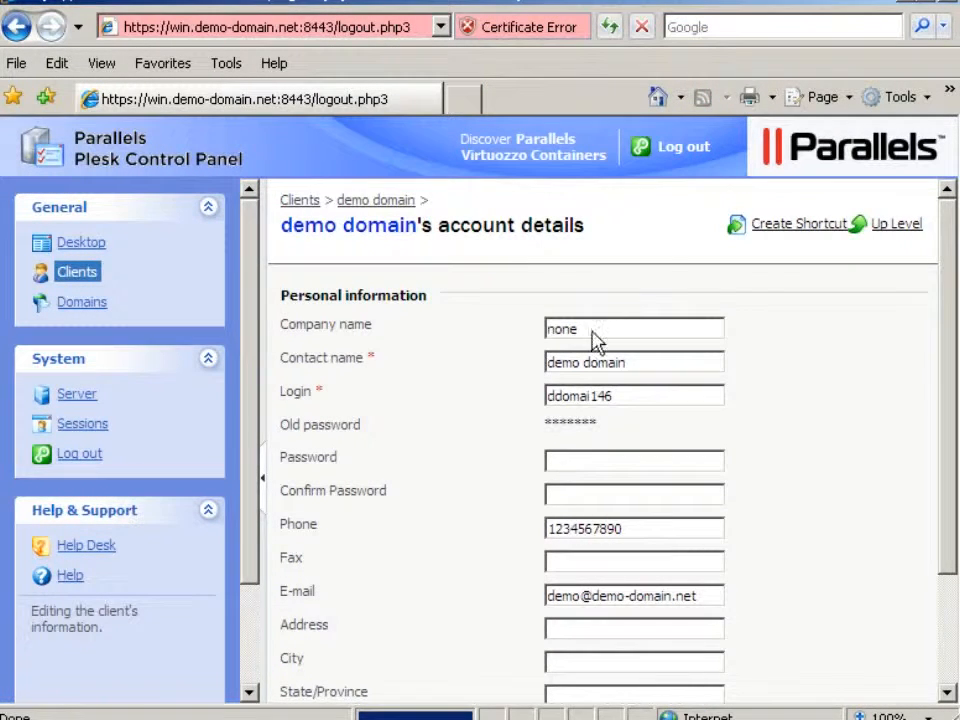
- Log out and log back in with the demo domain client's login and password
{"action": "left_click", "coordinate": [680, 152]}
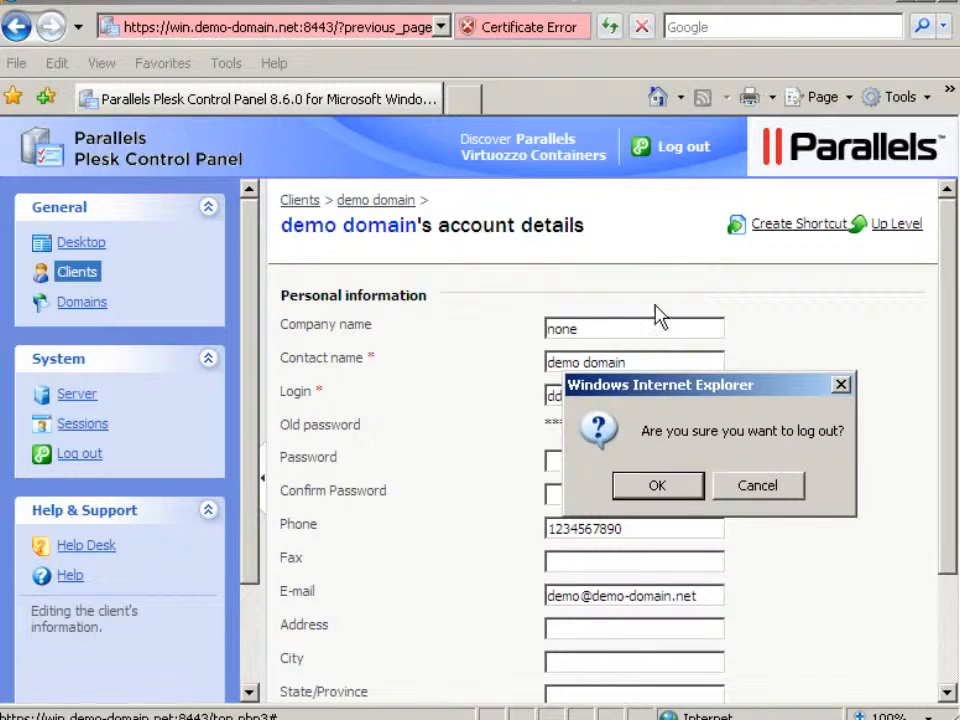
{"action": "left_click", "coordinate": [656, 487]}
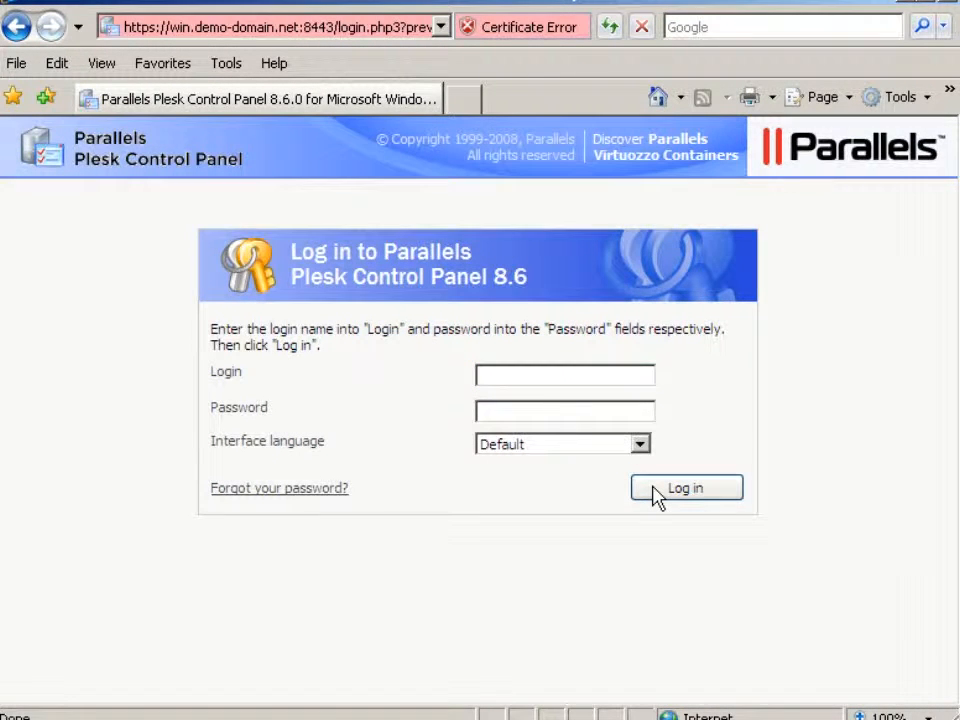
{"action": "left_click", "coordinate": [482, 382]}
{"action": "type", "text": "ddomai"}
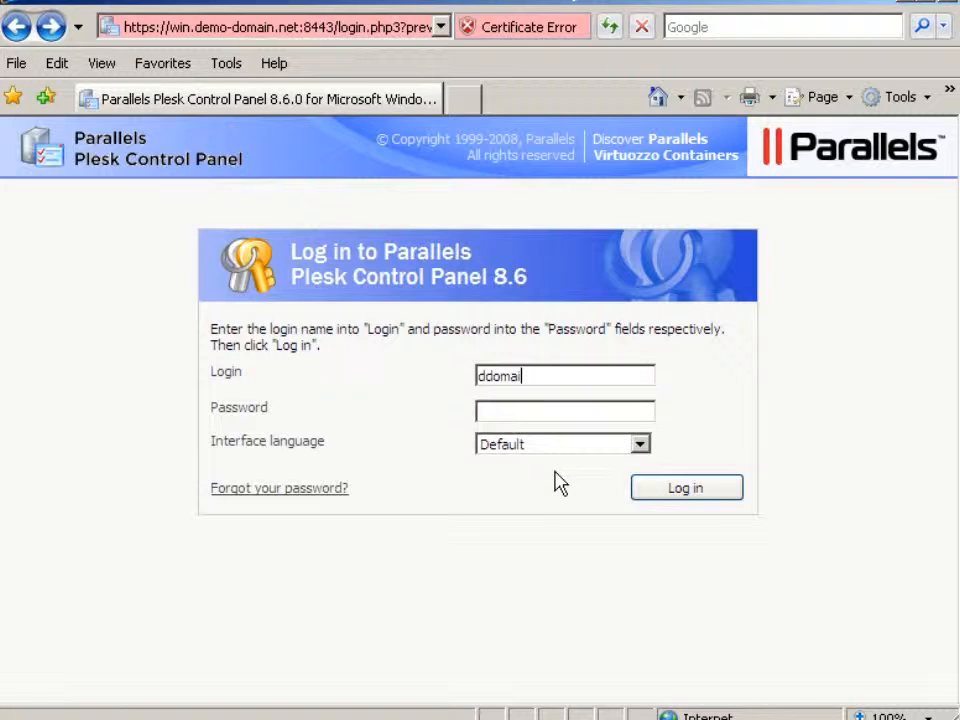
{"action": "type", "text": "146"}
{"action": "key", "text": "Tab"}
{"action": "type", "text": "••••••••••••"}
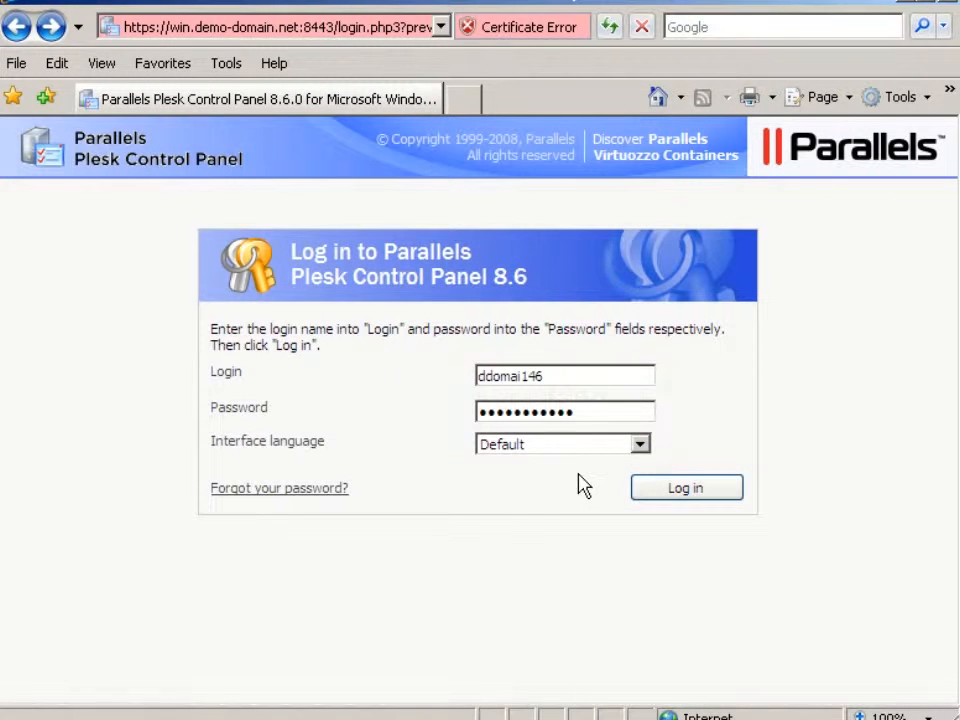
{"action": "left_click", "coordinate": [689, 493]}
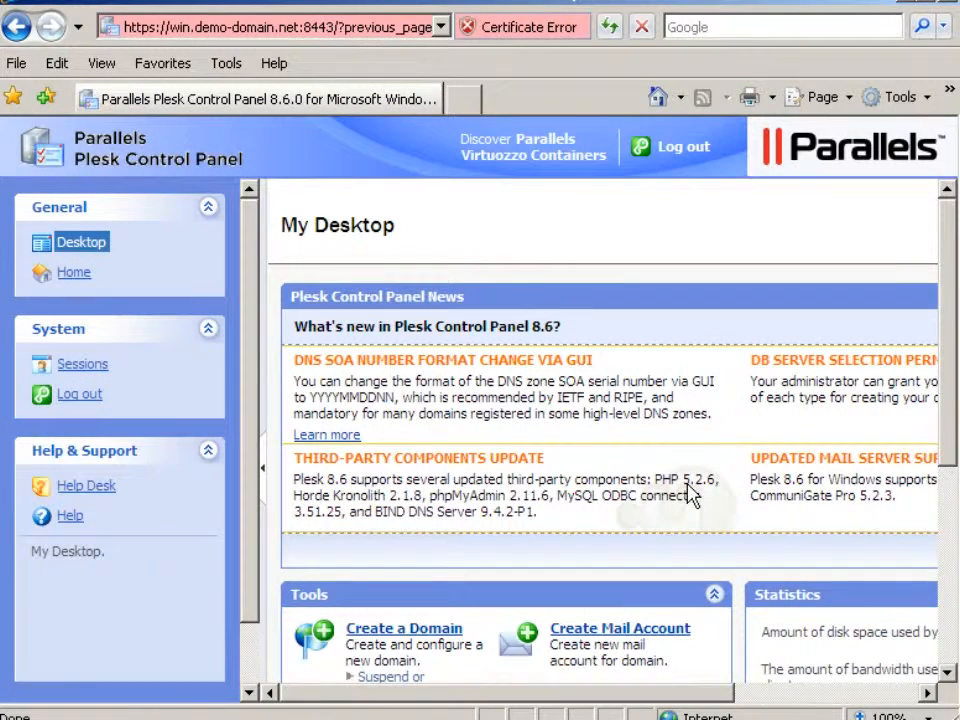
- Open the domain administrator settings of demo-domain.net, allow domain administrator access, and enter and confirm a new password
{"action": "left_click", "coordinate": [72, 280]}
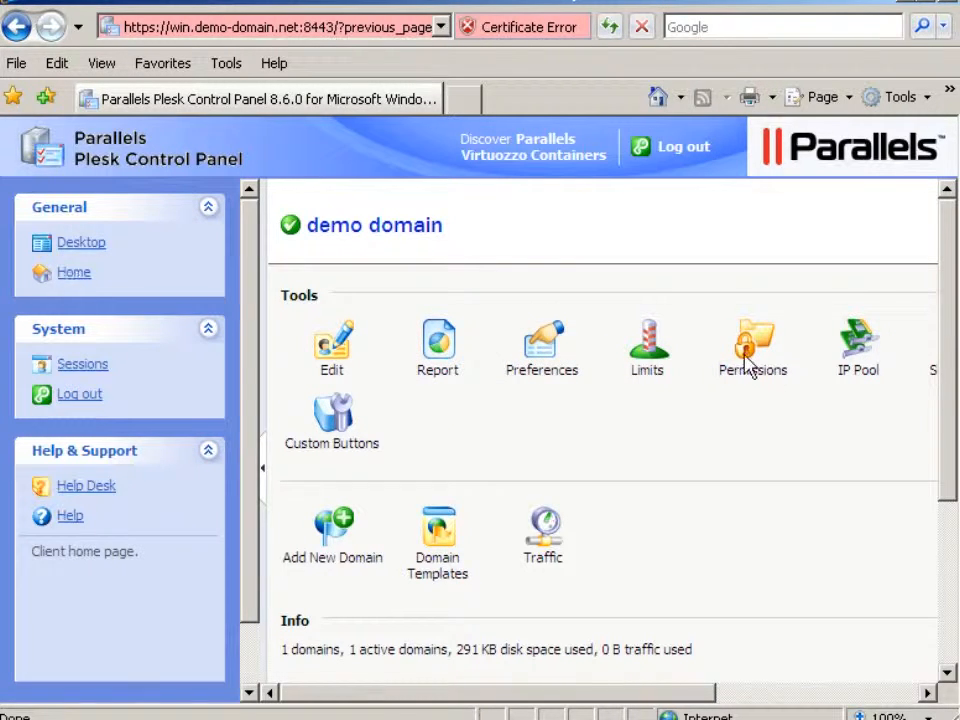
{"action": "left_click", "coordinate": [949, 583]}
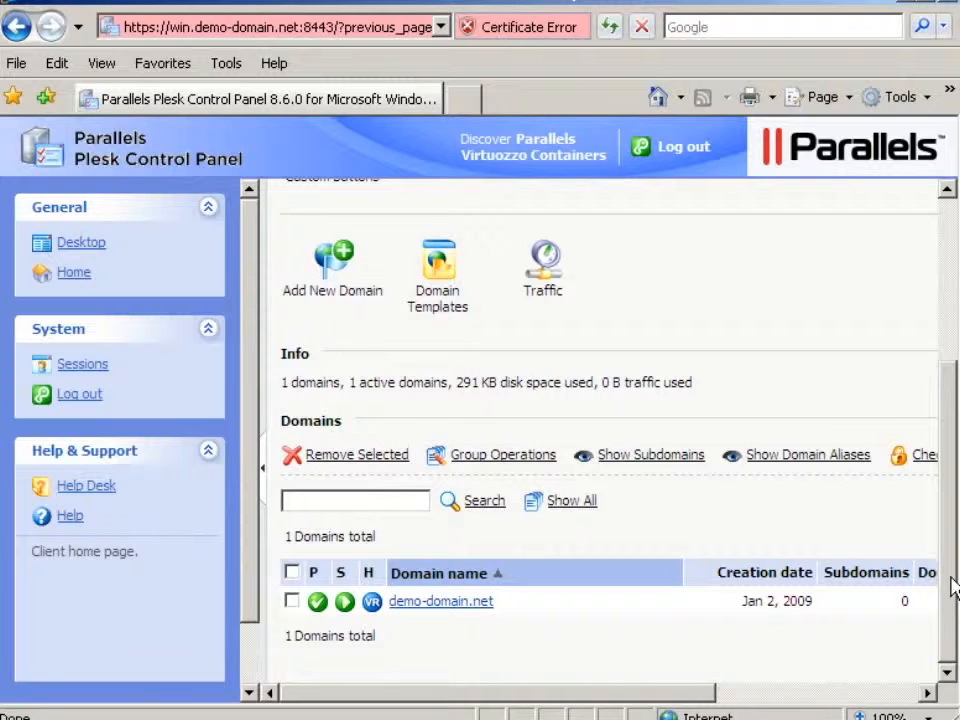
{"action": "left_click", "coordinate": [440, 603]}
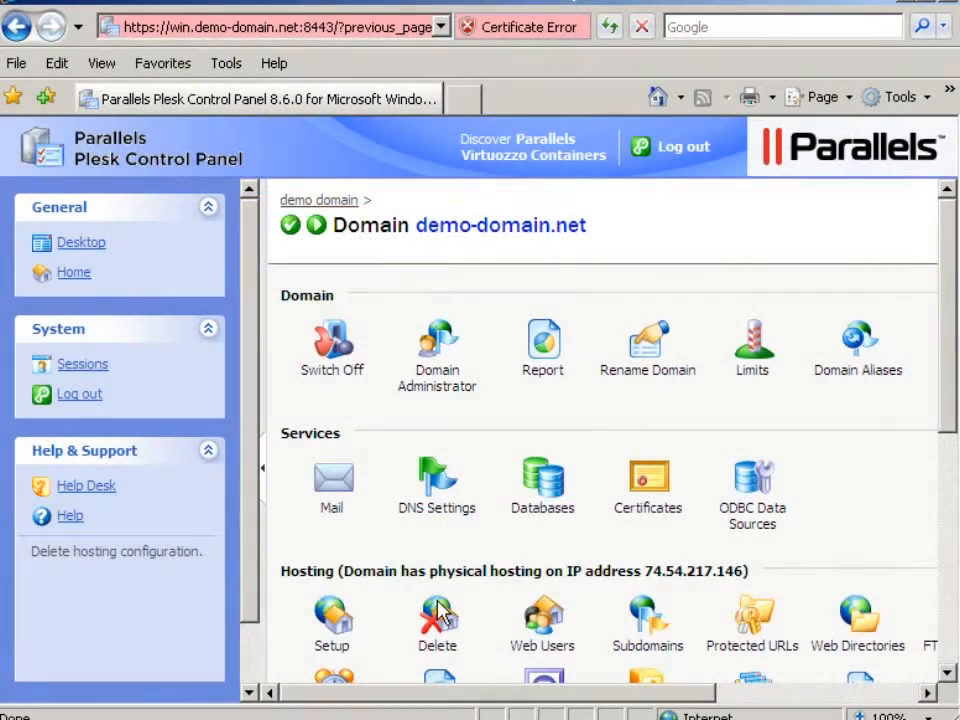
{"action": "left_click", "coordinate": [435, 386]}
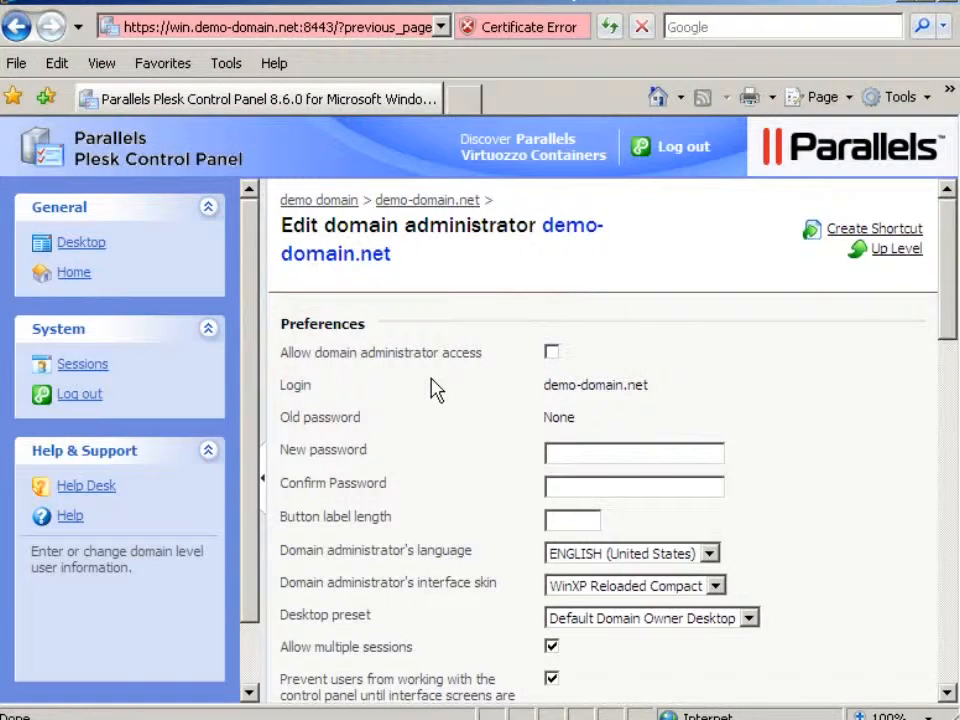
{"action": "left_click", "coordinate": [551, 353]}
{"action": "left_click", "coordinate": [555, 455]}
{"action": "type", "text": "•••"}
{"action": "type", "text": "•••••••"}
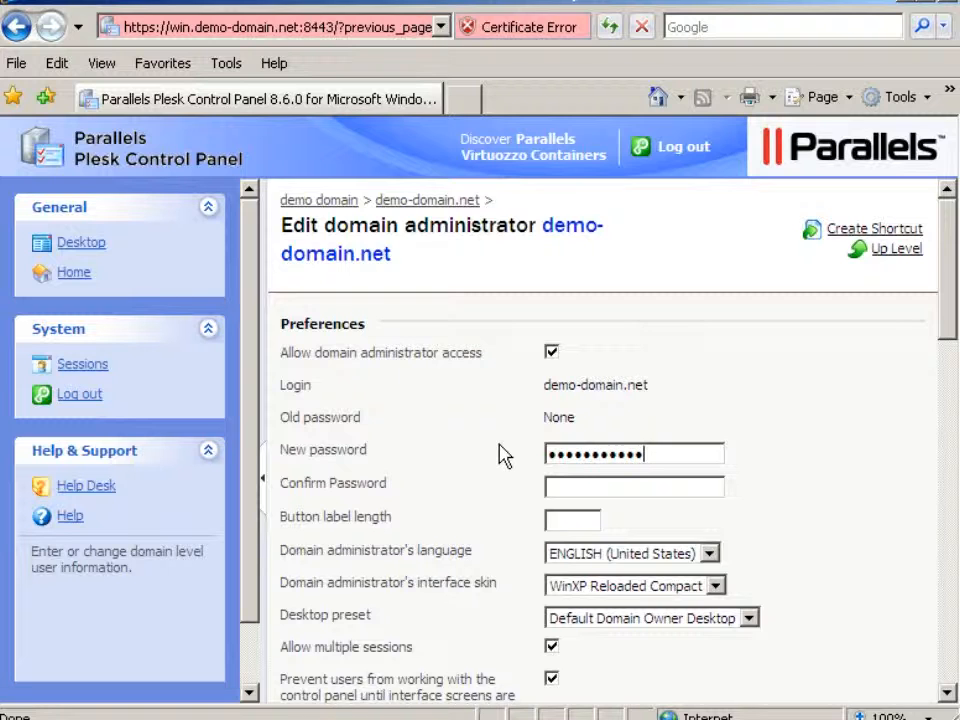
{"action": "key", "text": "Tab"}
{"action": "left_click", "coordinate": [552, 492]}
{"action": "type", "text": "•••••••••••"}
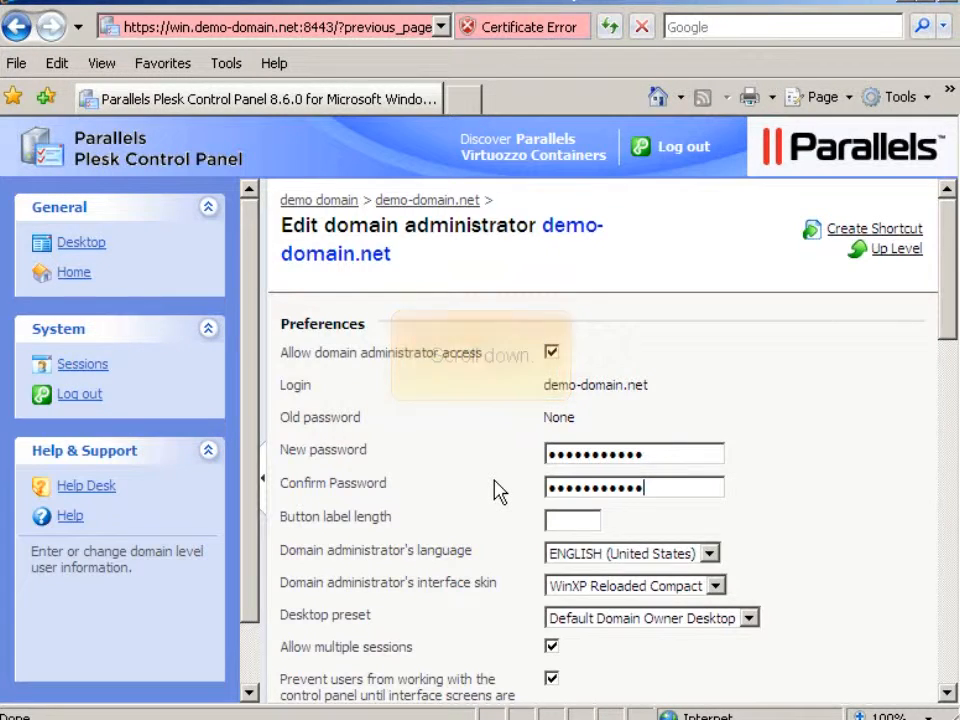
- Select all permissions for the domain administrator
{"action": "left_click", "coordinate": [948, 527]}
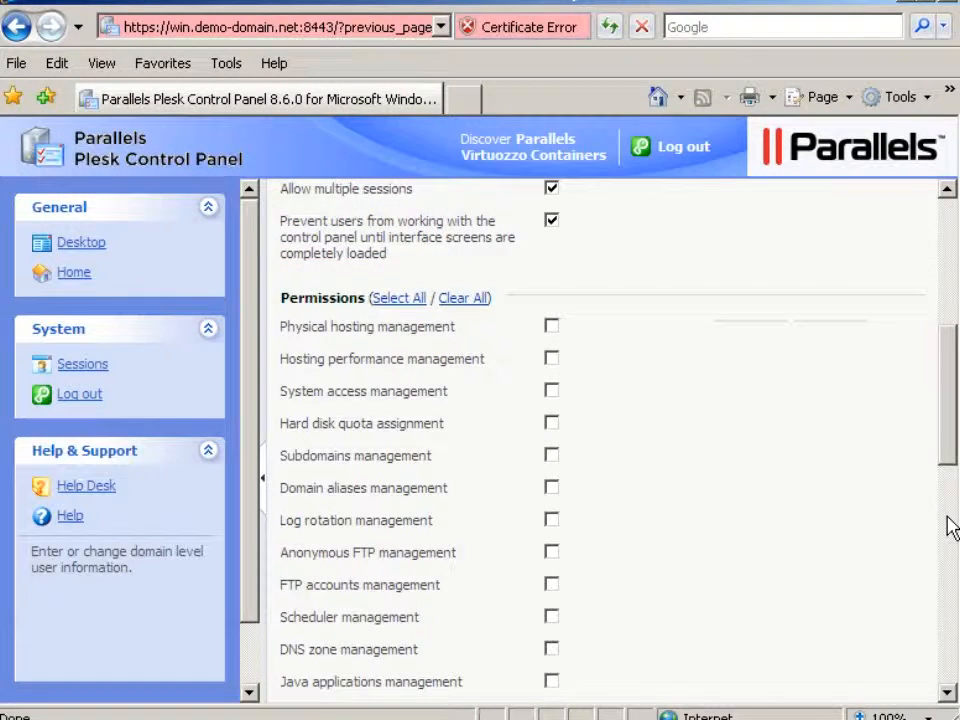
{"action": "left_click", "coordinate": [394, 302]}
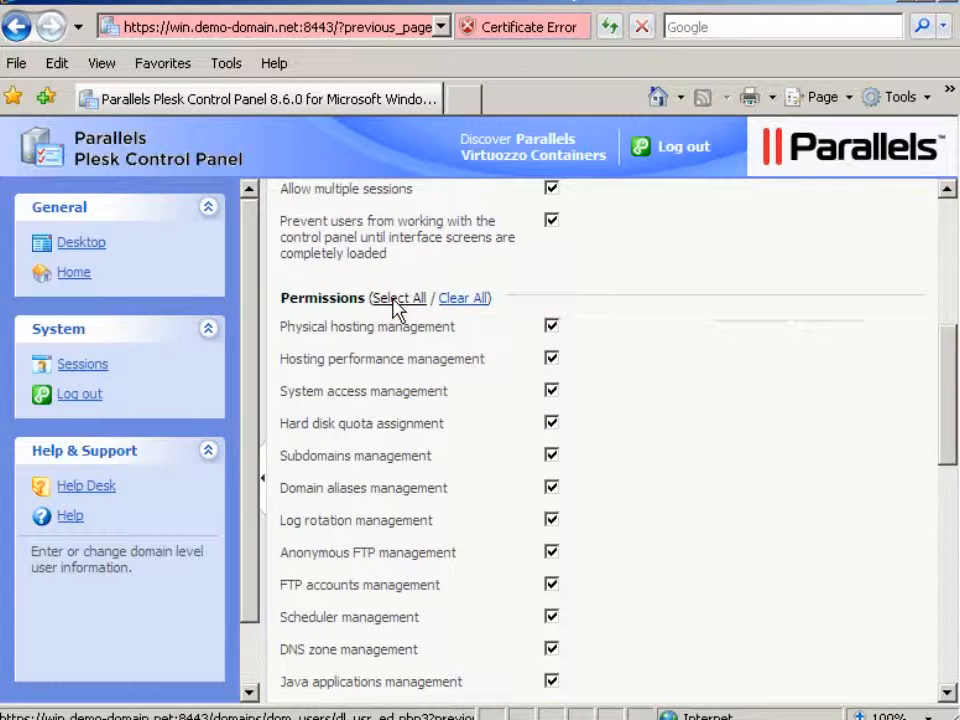
{"action": "left_click", "coordinate": [946, 576]}
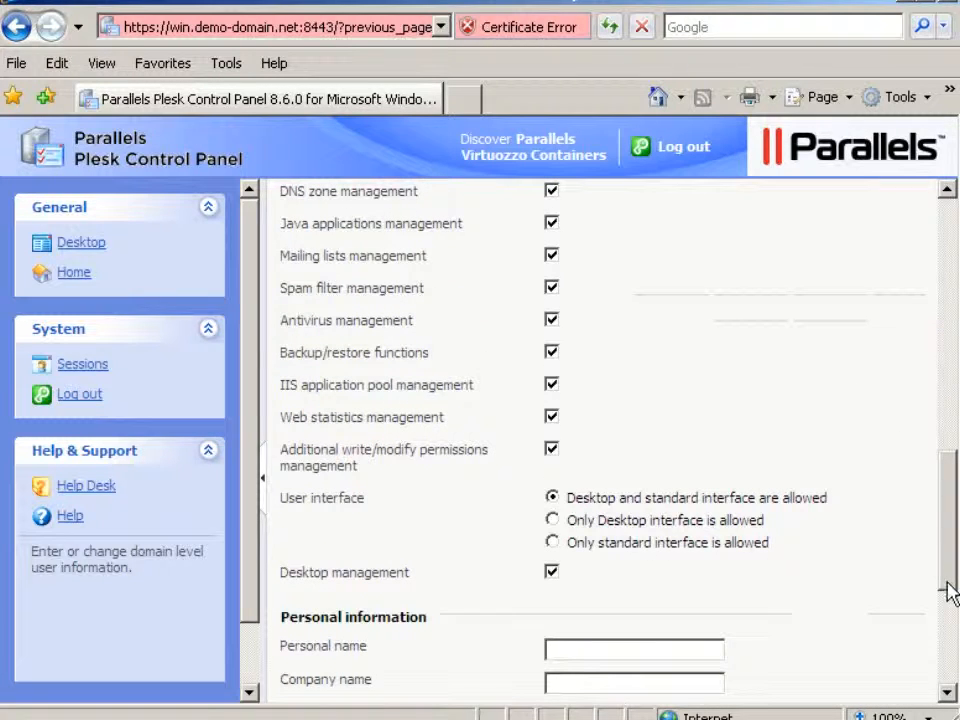
{"action": "left_click", "coordinate": [950, 643]}
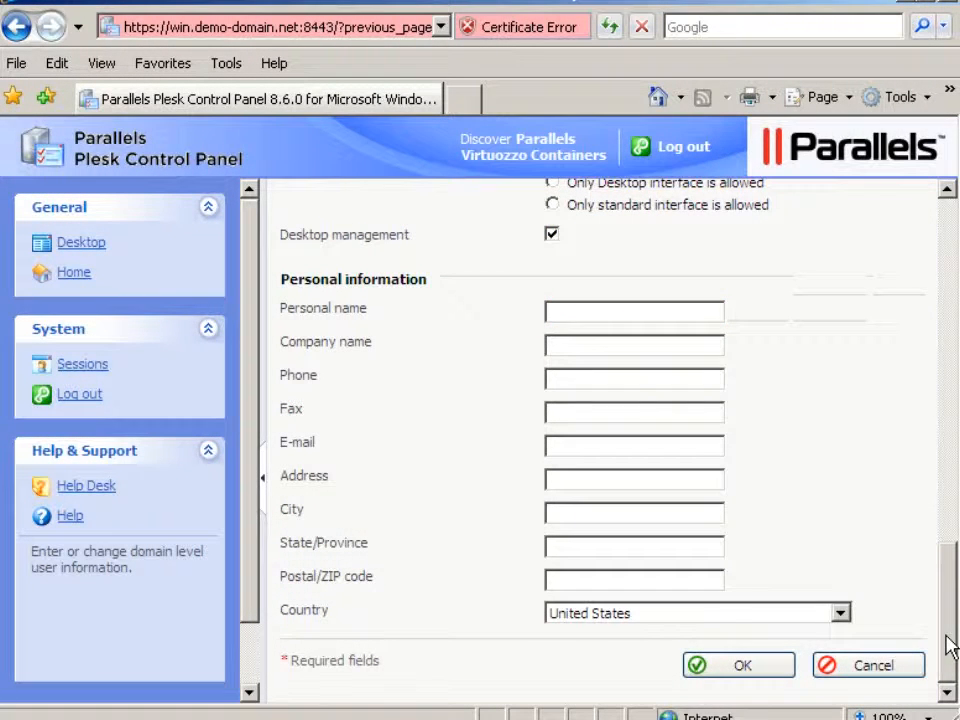
- Fill in the domain administrator's personal name and set the company name to Demo Domain
{"action": "left_click", "coordinate": [550, 314]}
{"action": "type", "text": "Demo Us"}
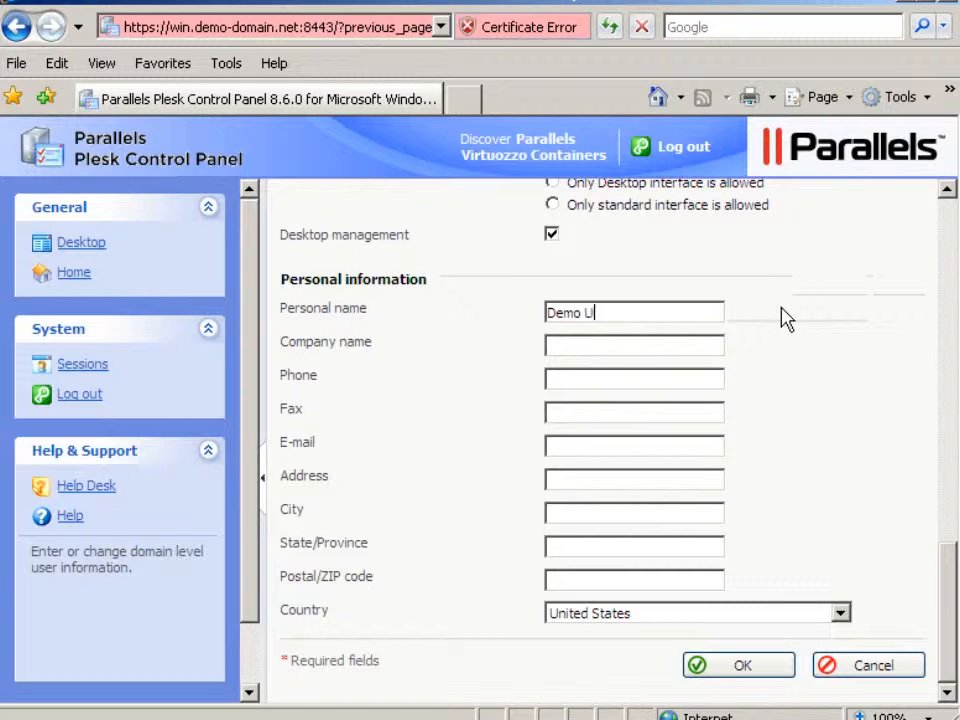
{"action": "type", "text": "er"}
{"action": "key", "text": "Tab"}
{"action": "type", "text": "Demo Domain"}
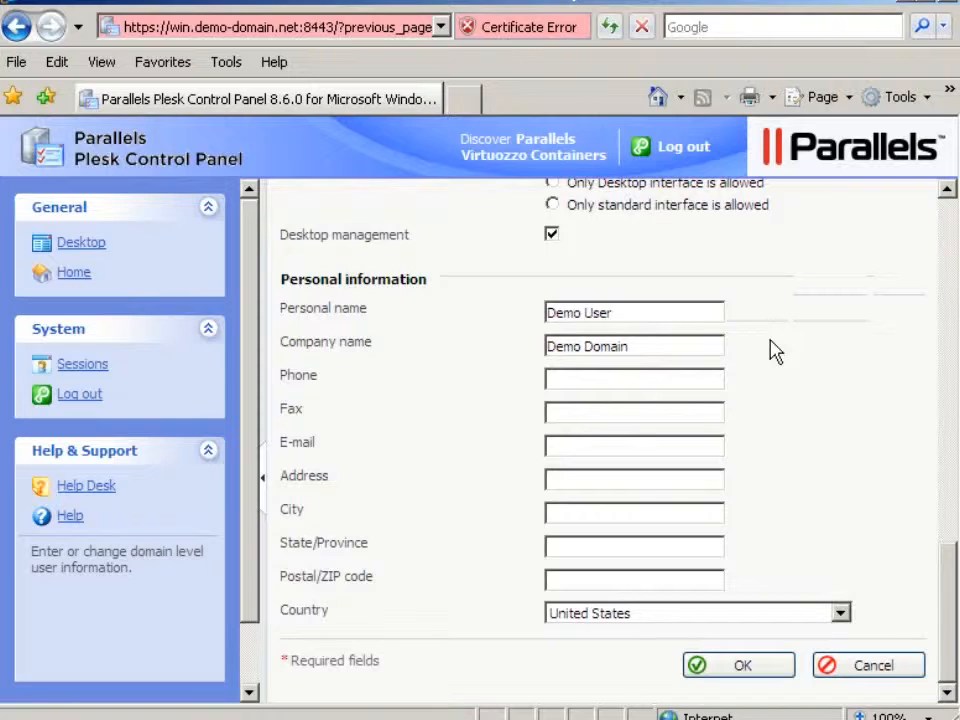
- Enter the contact's e-mail address and save the domain administrator settings
{"action": "left_click", "coordinate": [551, 446]}
{"action": "type", "text": "demo@d"}
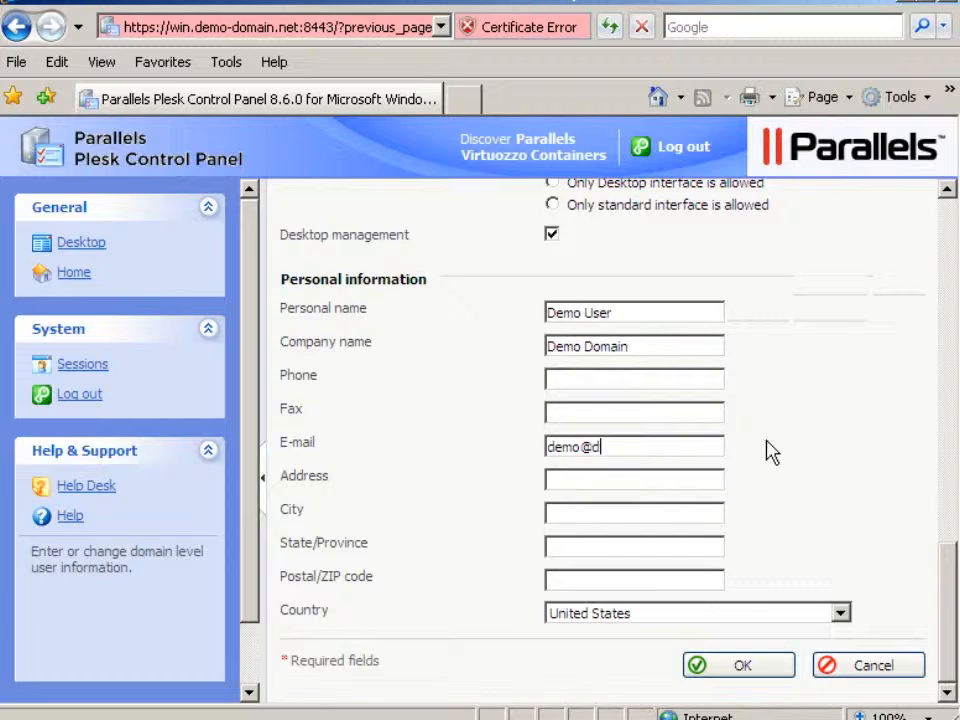
{"action": "type", "text": "emo-domain.ne"}
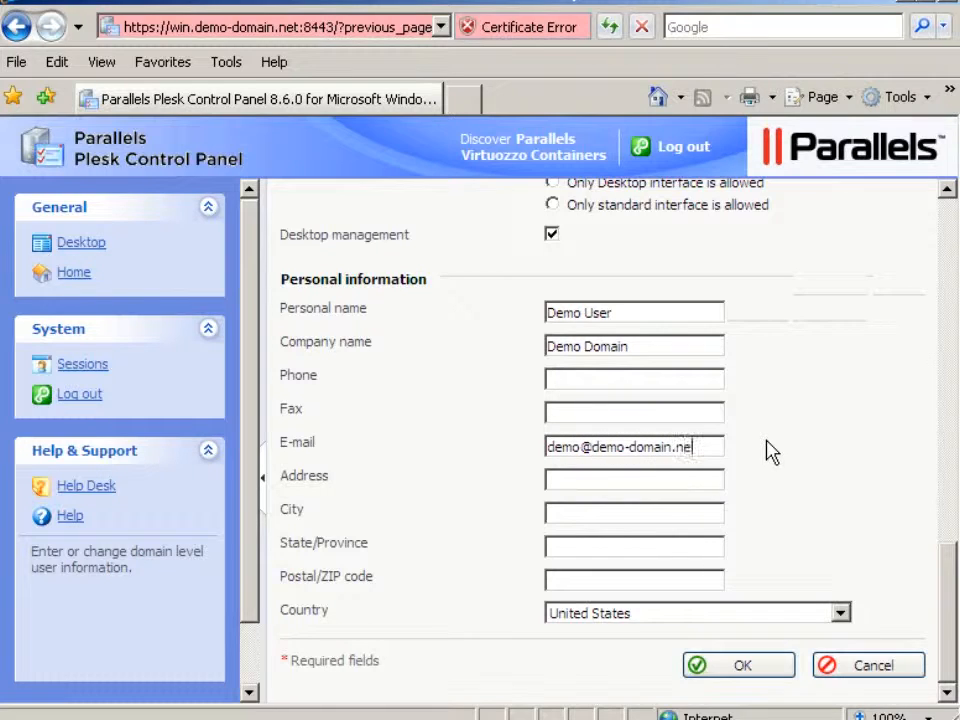
{"action": "type", "text": "t"}
{"action": "left_click", "coordinate": [744, 667]}
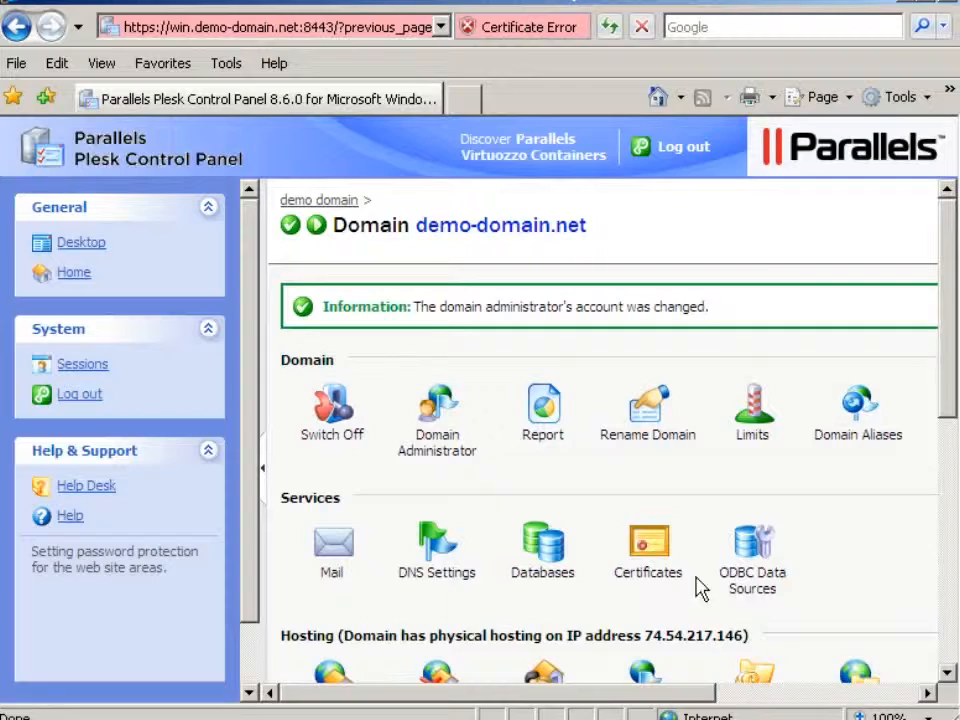
- Log out of the control panel, confirming the logout
{"action": "left_click", "coordinate": [678, 148]}
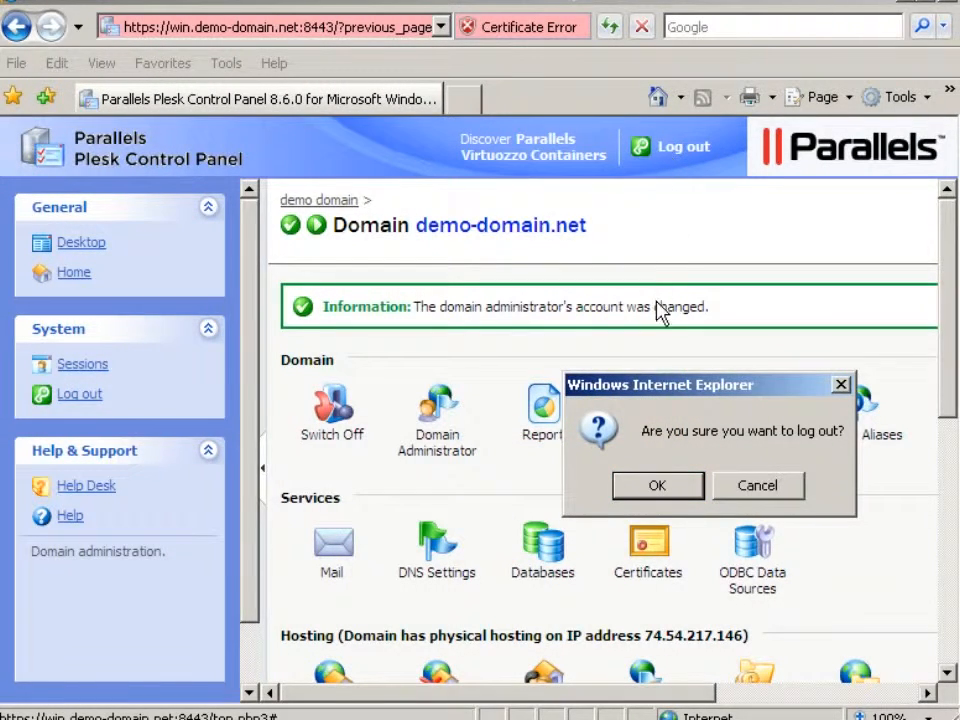
{"action": "left_click", "coordinate": [657, 485]}
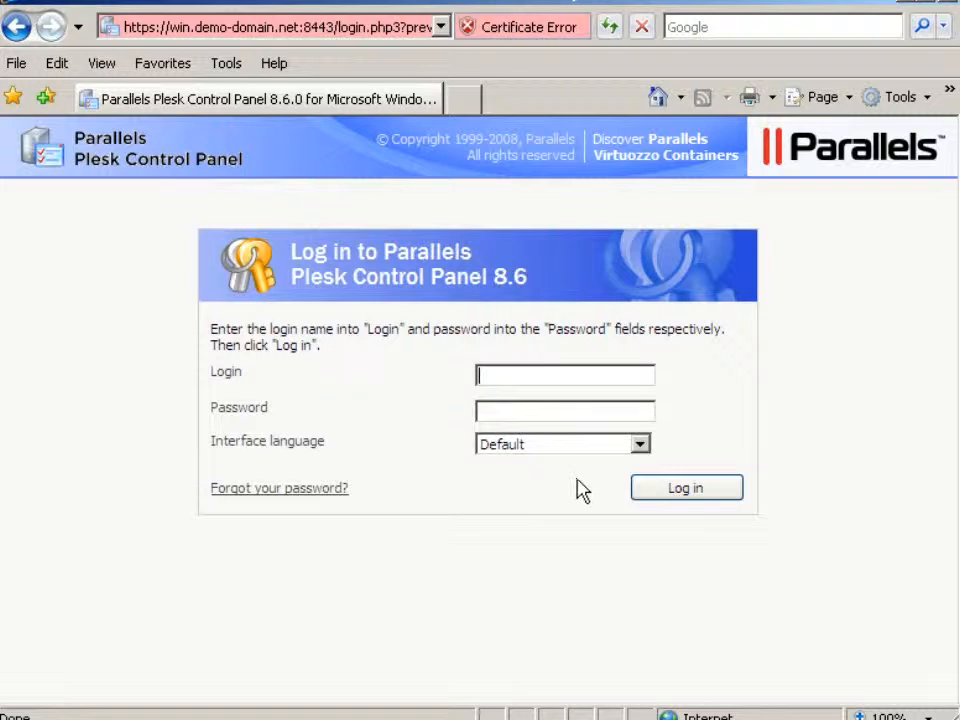
- Log in to the control panel as domain administrator demo-domain.net, entering the account password
{"action": "type", "text": "demo-domain.net"}
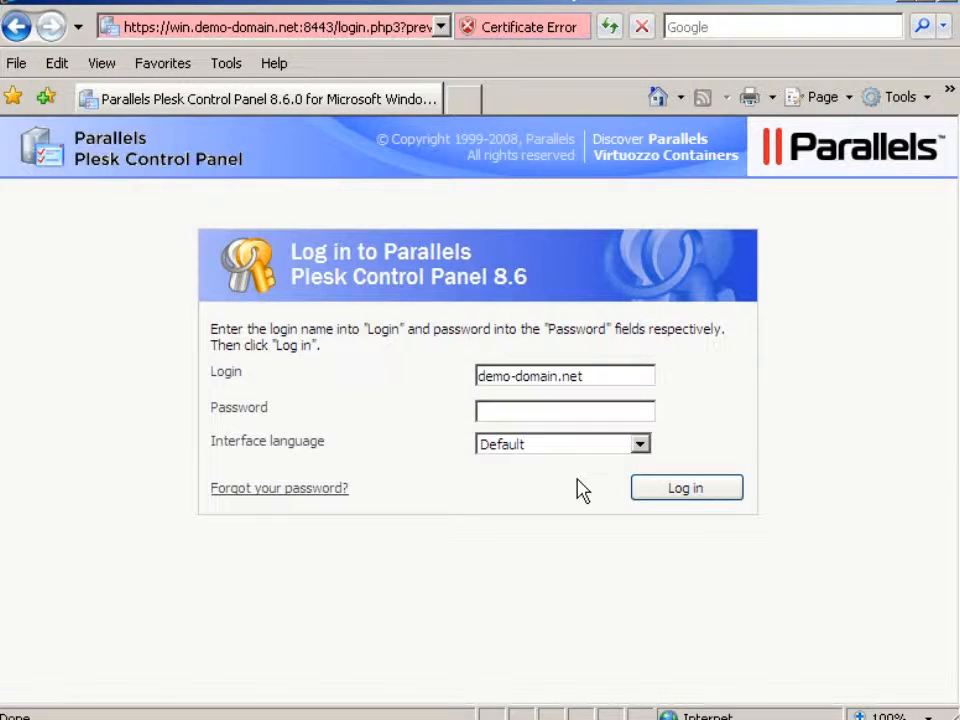
{"action": "key", "text": "Tab"}
{"action": "type", "text": "••••••••••••"}
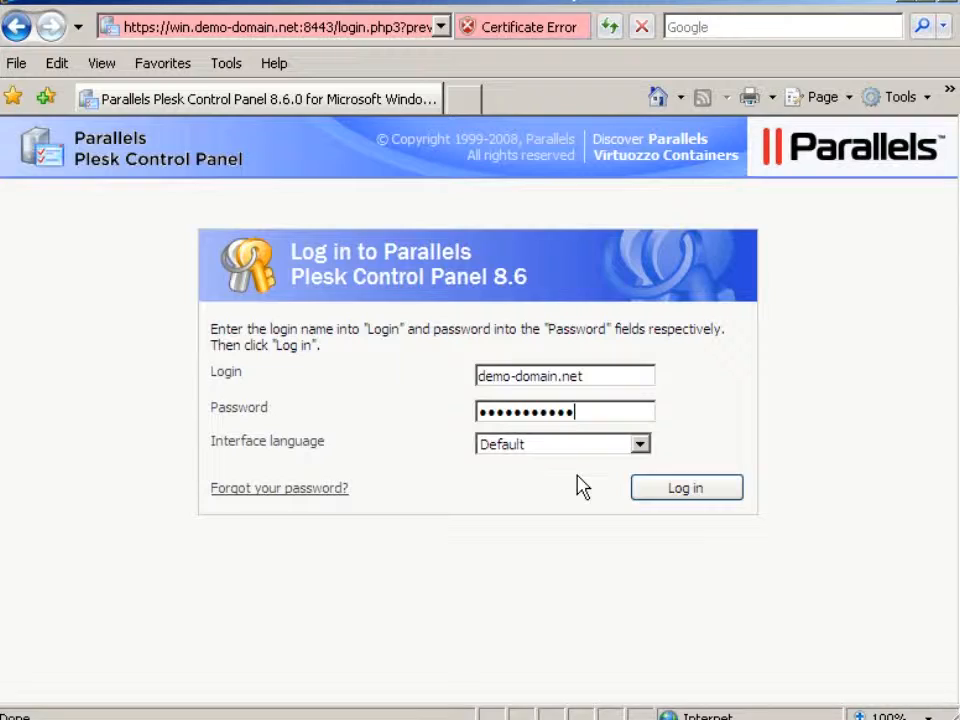
{"action": "left_click", "coordinate": [686, 489]}
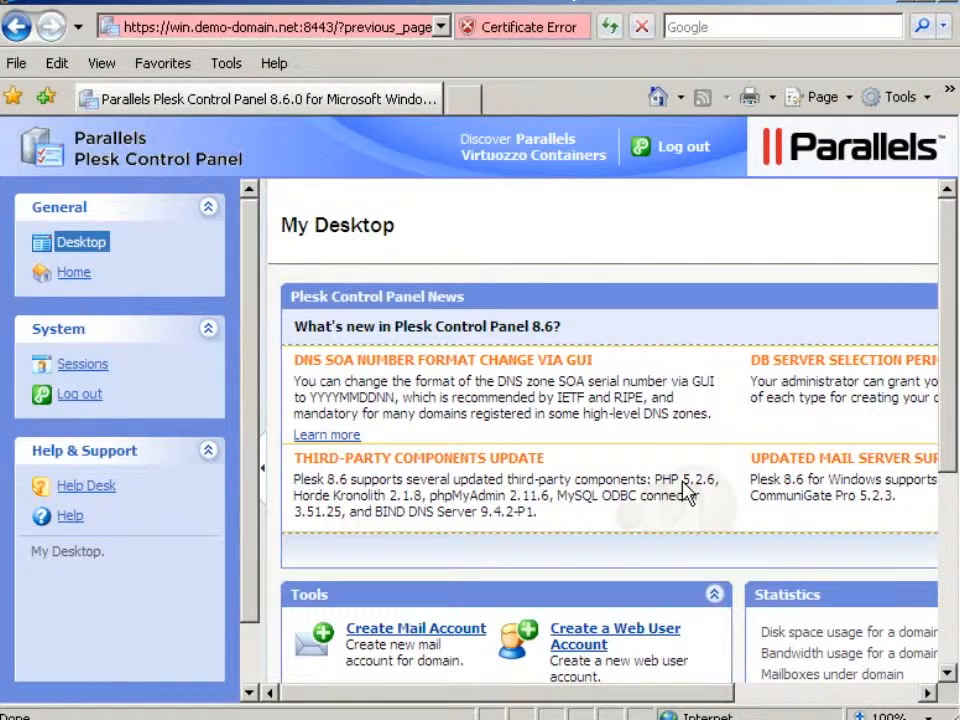
{"action": "left_click", "coordinate": [72, 274]}
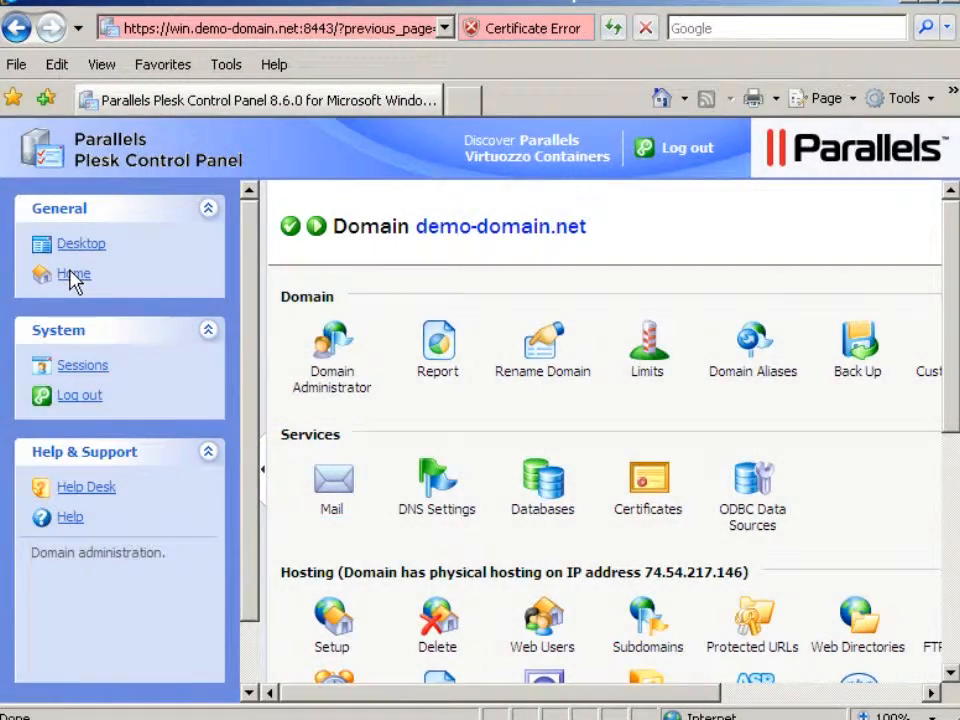
{"action": "left_click", "coordinate": [332, 512]}
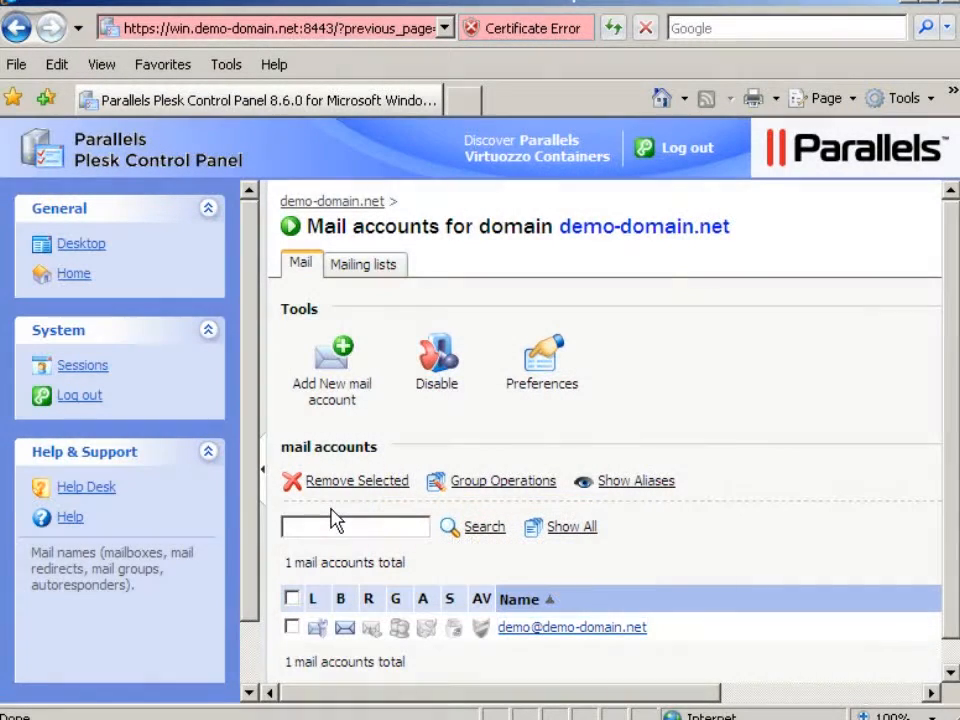
{"action": "left_click", "coordinate": [566, 632]}
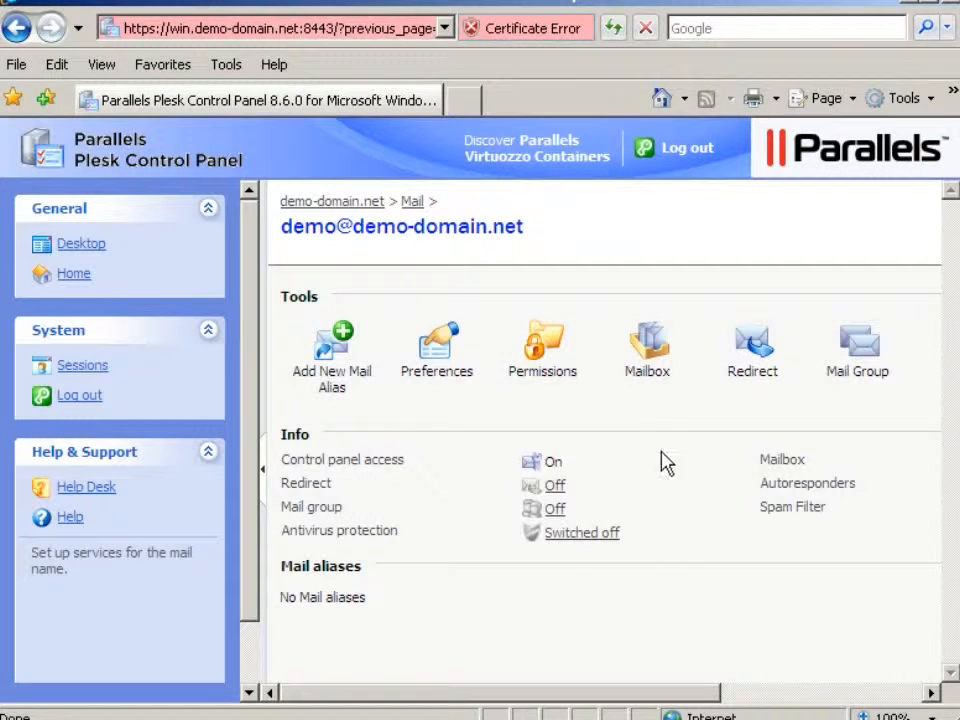
{"action": "left_click", "coordinate": [683, 158]}
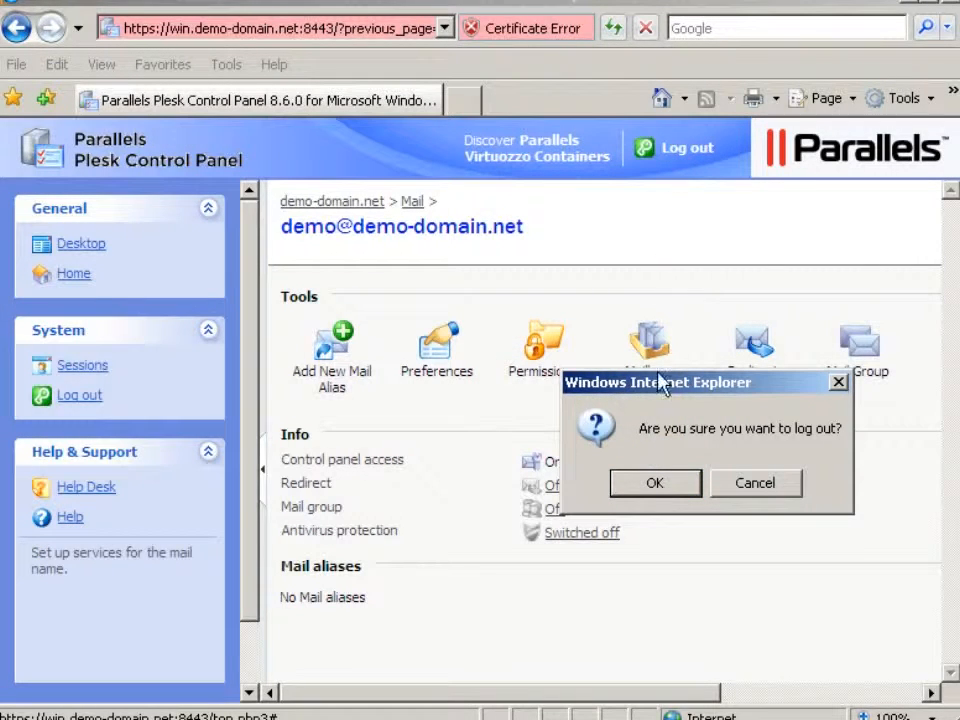
{"action": "left_click", "coordinate": [658, 487]}
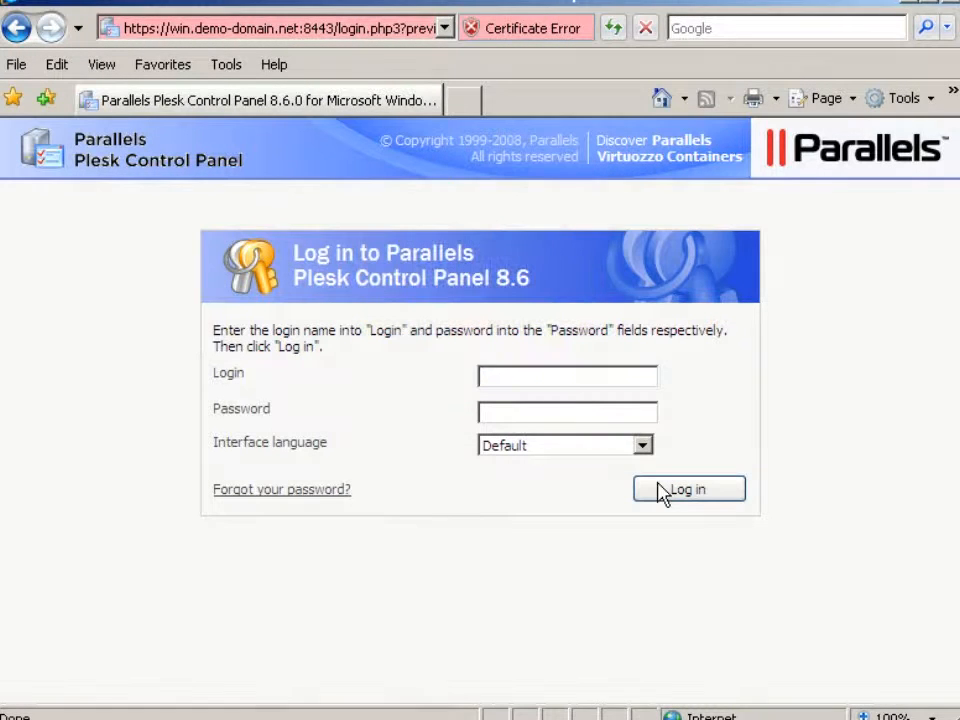
- Log in to the control panel with the mail account's e-mail address and its password
{"action": "left_click", "coordinate": [484, 381]}
{"action": "type", "text": "demo@demo-dom"}
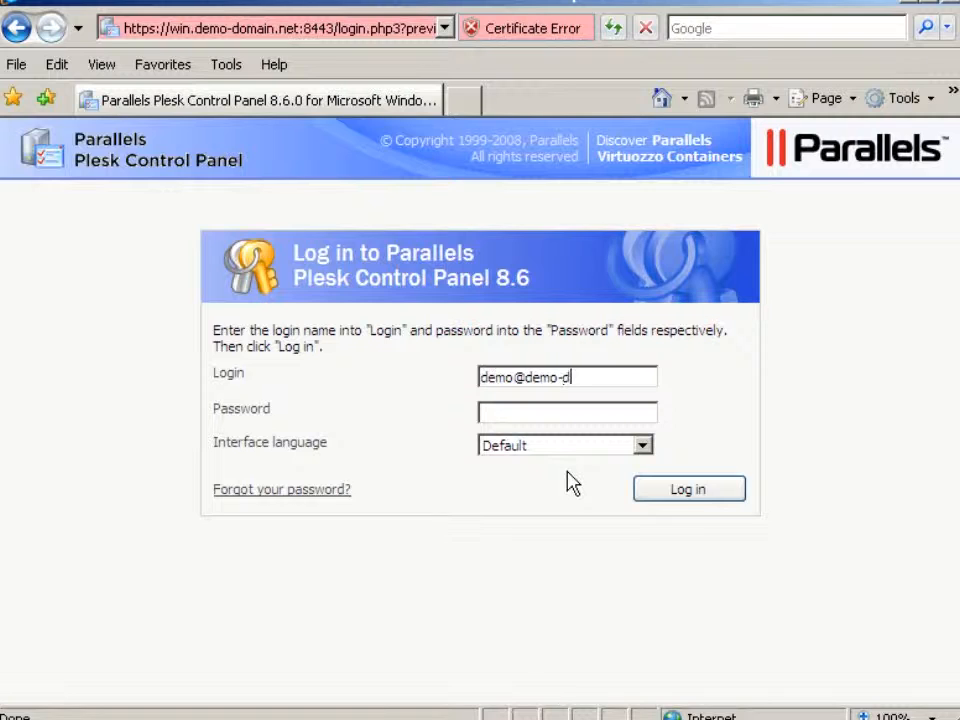
{"action": "type", "text": "ain.net"}
{"action": "left_click", "coordinate": [487, 421]}
{"action": "type", "text": "demo123"}
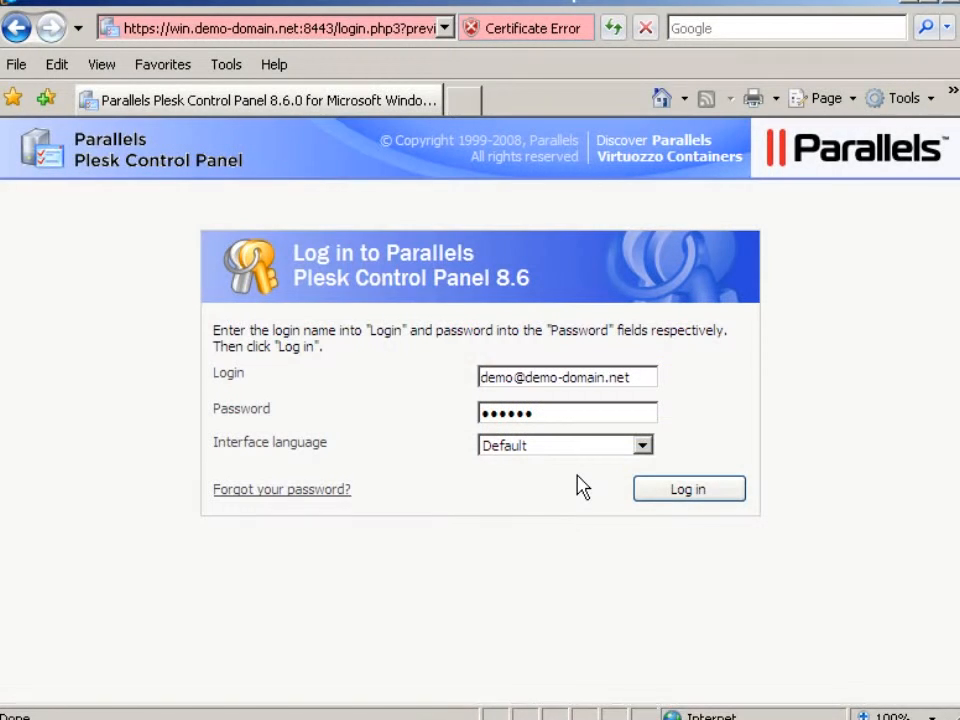
{"action": "left_click", "coordinate": [686, 491]}
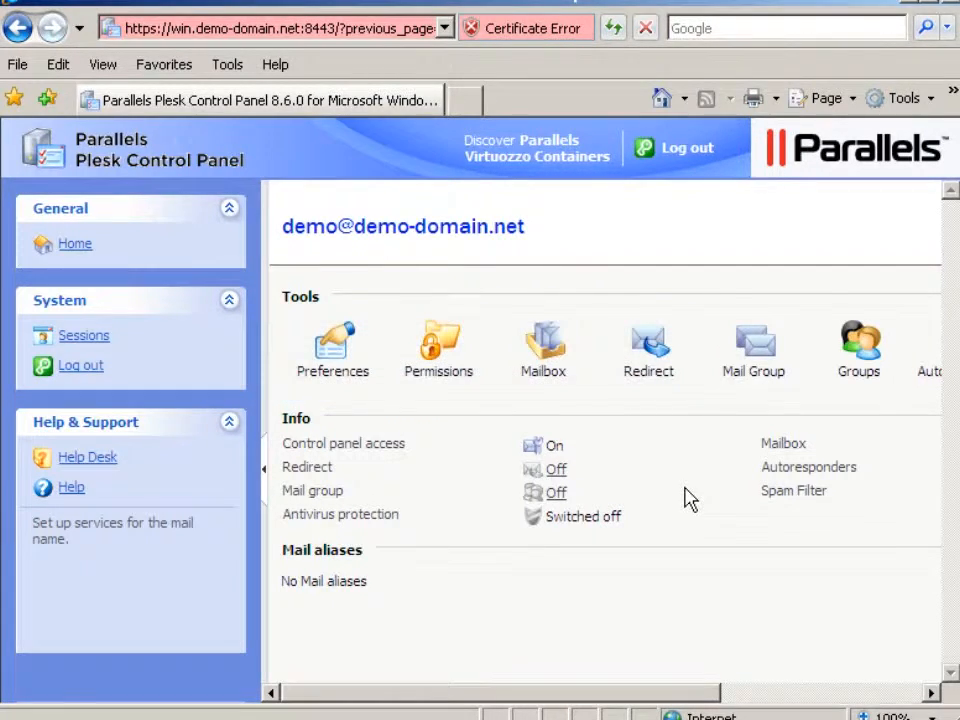
- Log out of the mail account's control panel session, confirming the logout
{"action": "left_click", "coordinate": [832, 693]}
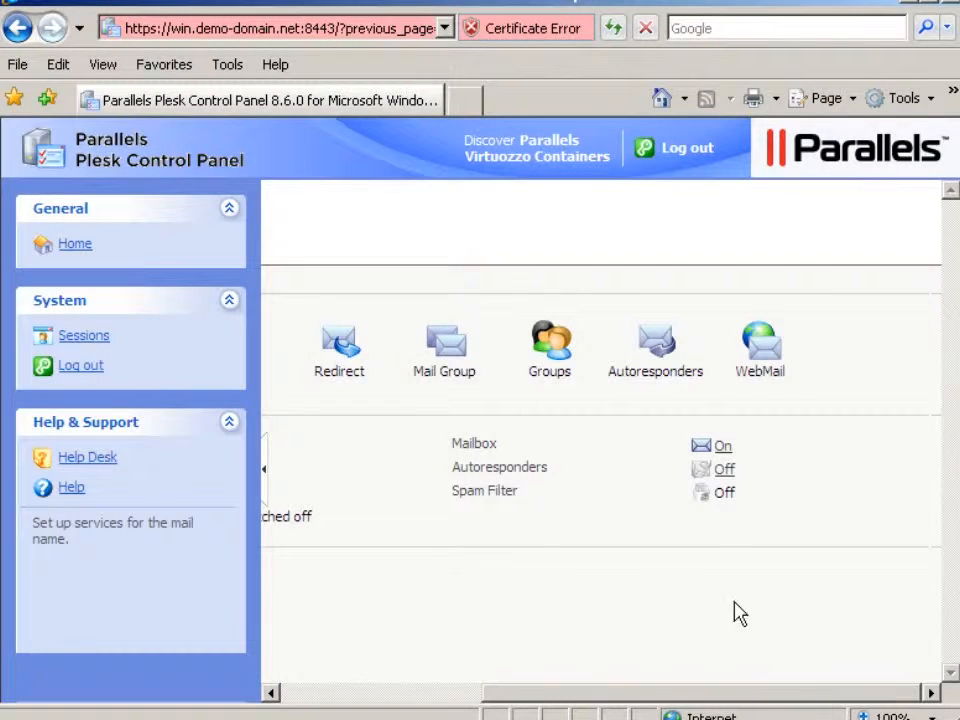
{"action": "left_click", "coordinate": [686, 158]}
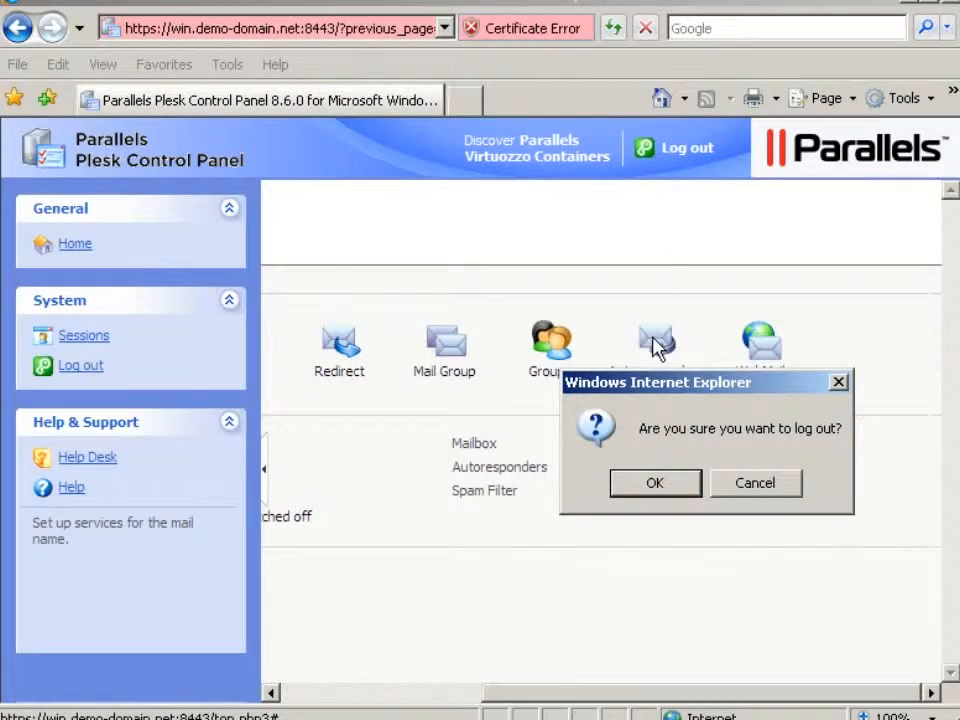
{"action": "left_click", "coordinate": [655, 484]}
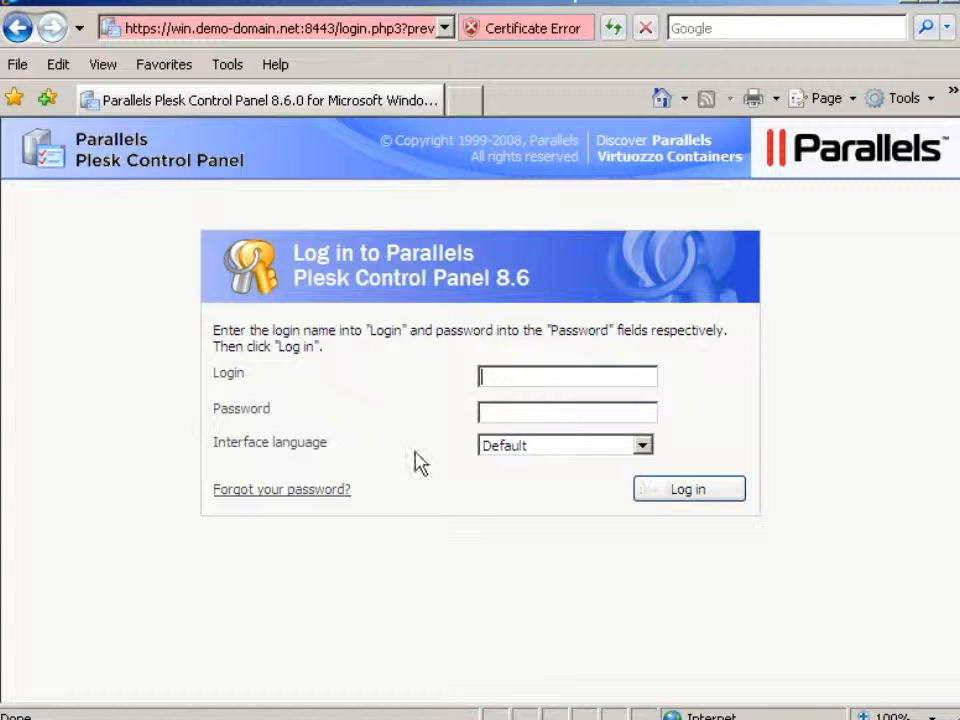
{"action": "left_click", "coordinate": [129, 34]}
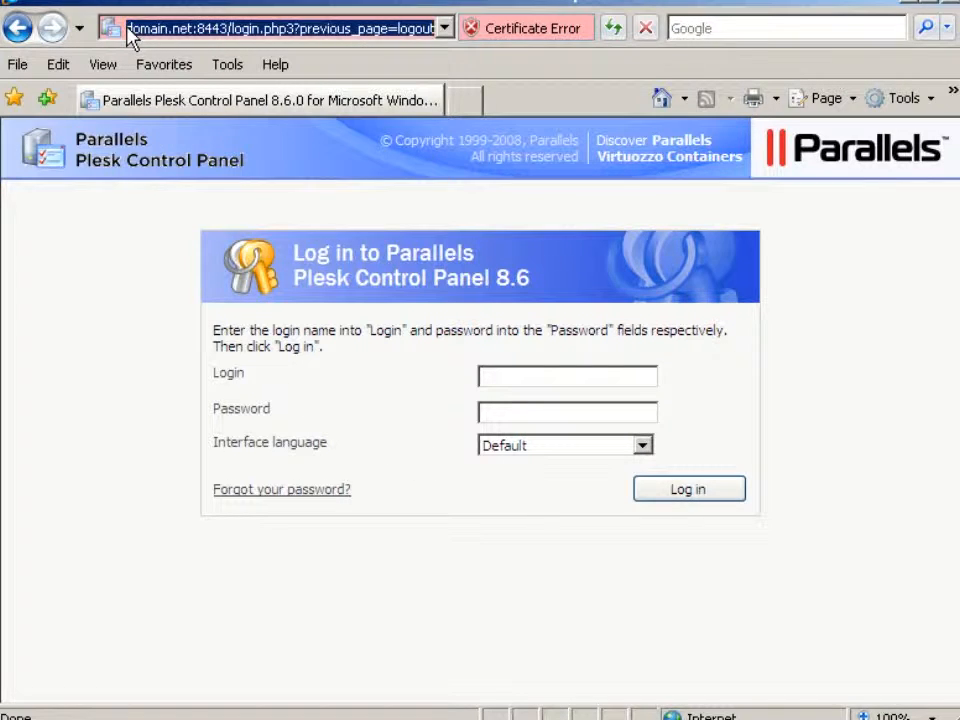
{"action": "type", "text": "h"}
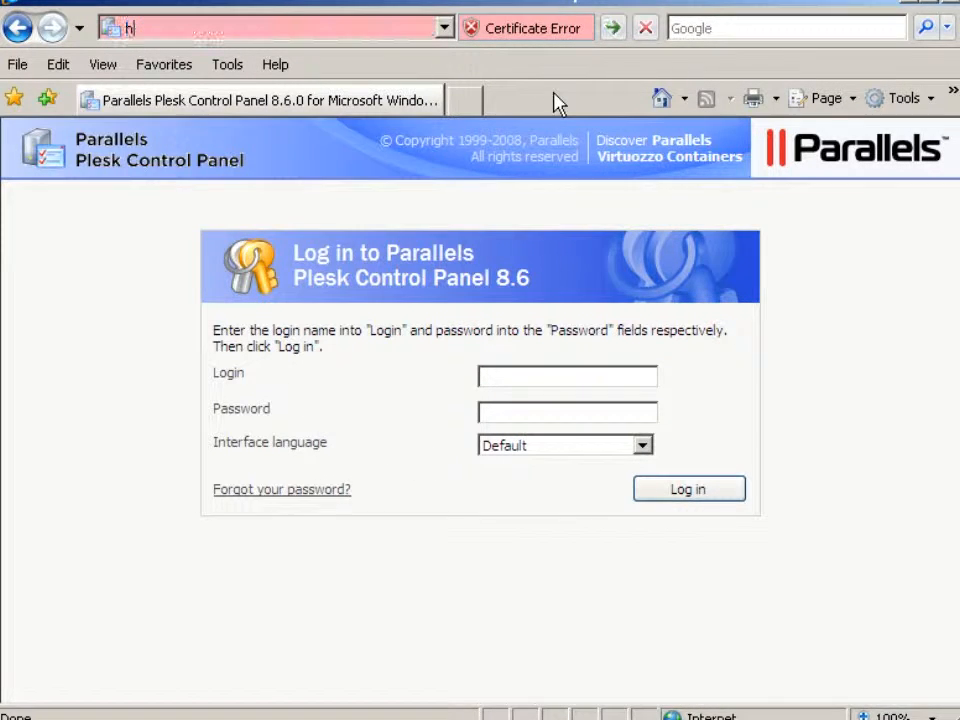
{"action": "type", "text": "ttp://webmail"}
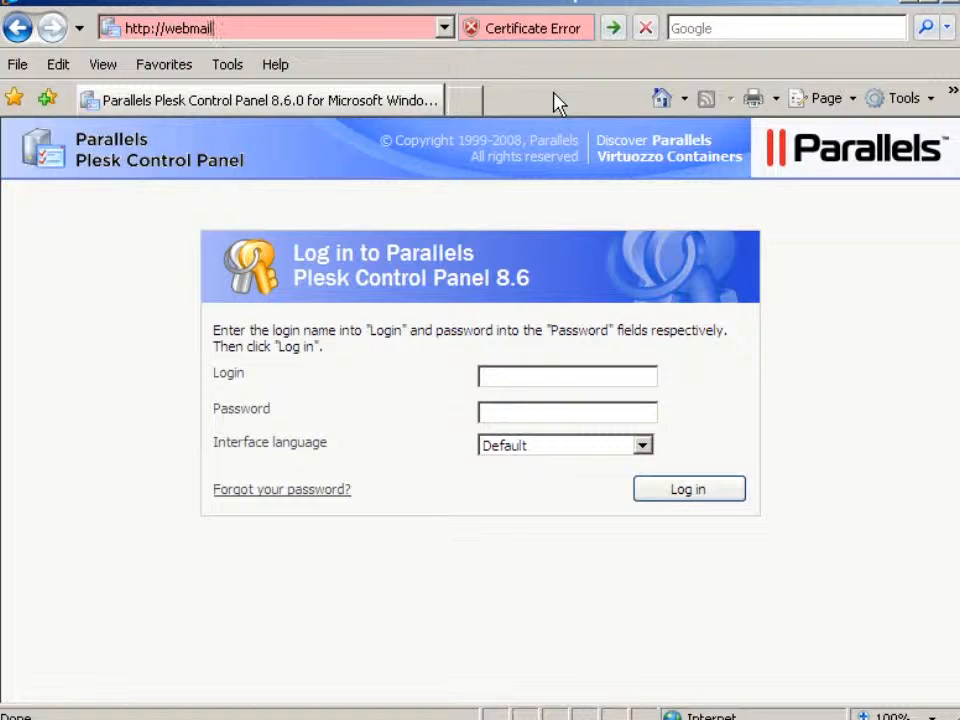
{"action": "type", "text": ".demo-domain."}
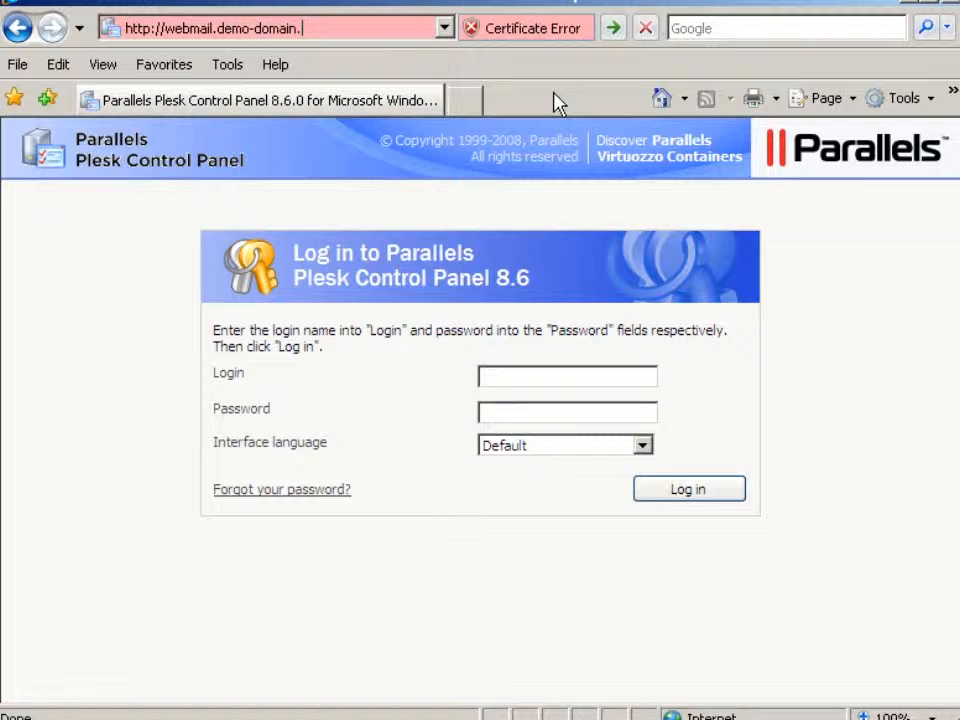
{"action": "type", "text": "net/"}
{"action": "key", "text": "Return"}
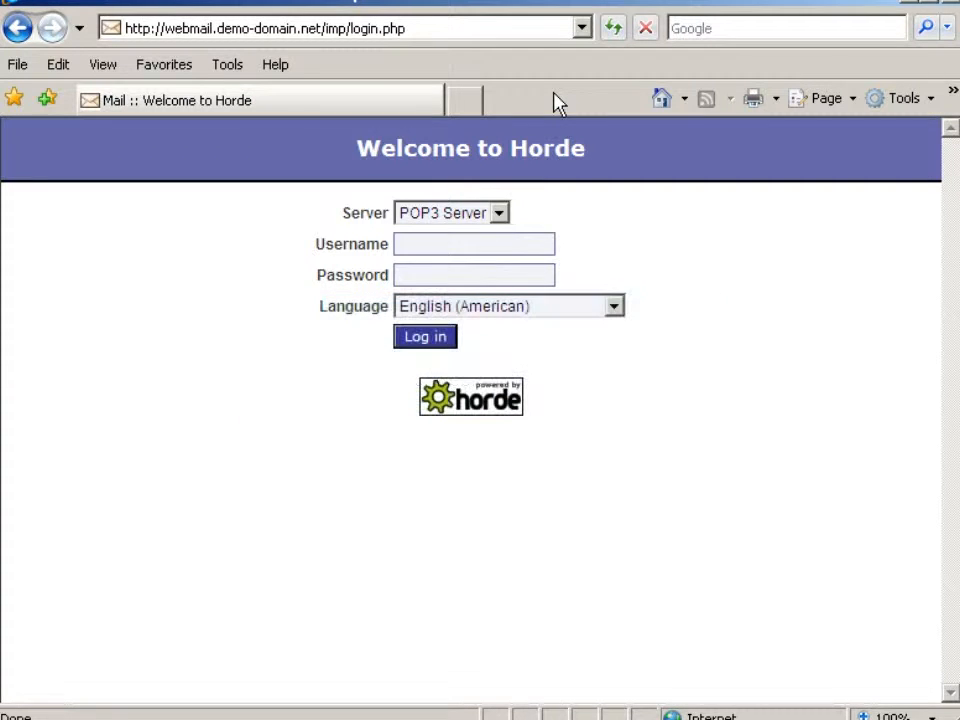
- Log in to Horde webmail on the IMAP Server with the mailbox's e-mail address and password
{"action": "left_click", "coordinate": [498, 213]}
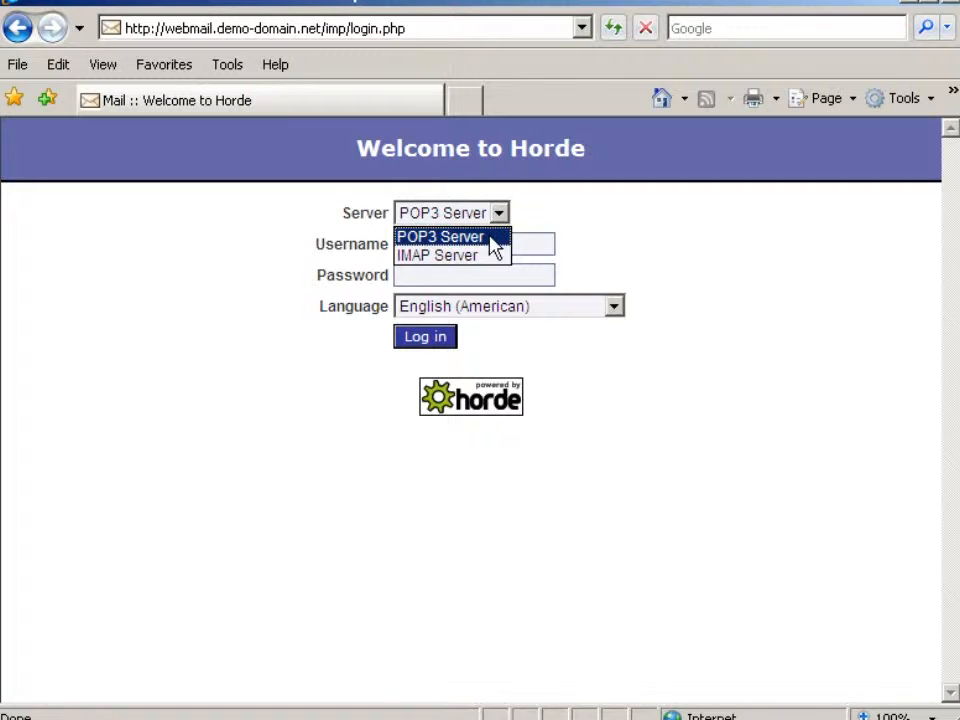
{"action": "left_click", "coordinate": [491, 257]}
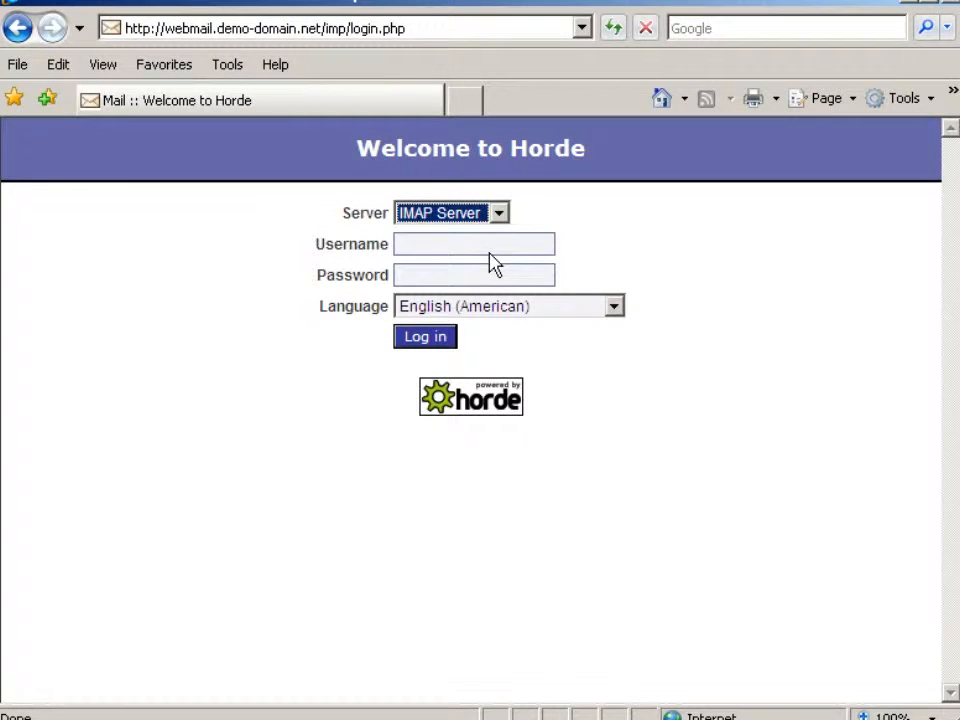
{"action": "left_click", "coordinate": [401, 254]}
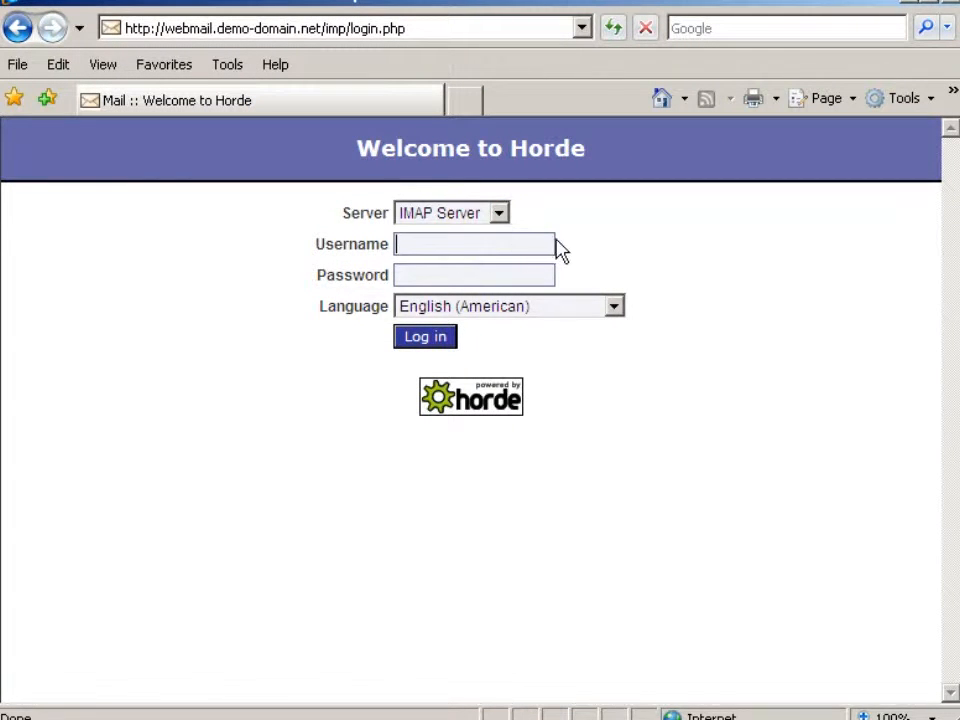
{"action": "type", "text": "demo@demo-doma"}
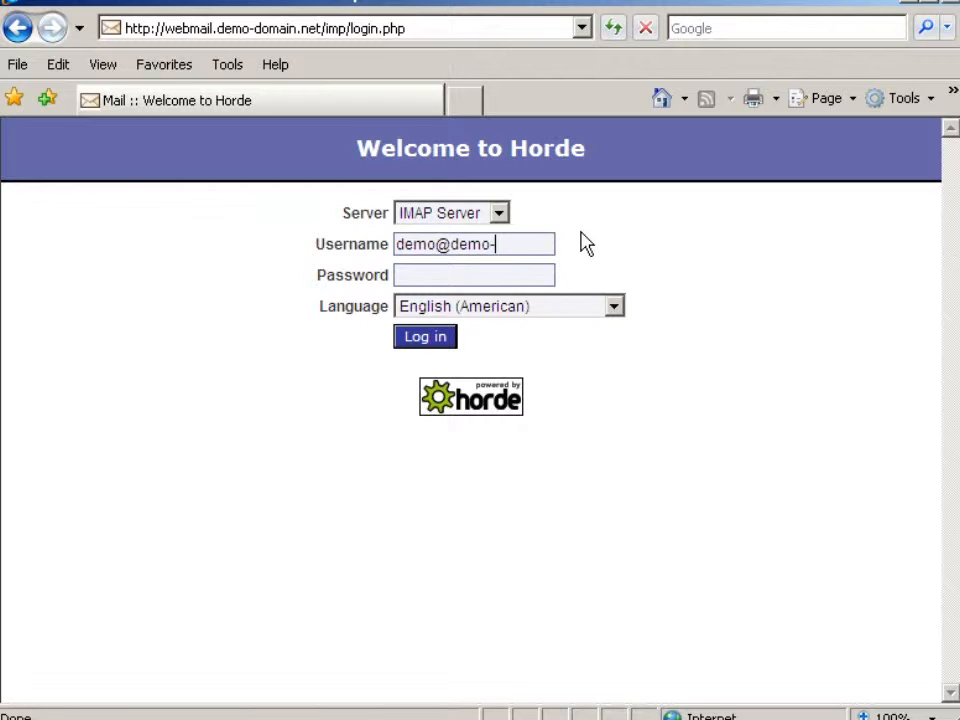
{"action": "type", "text": "n.net"}
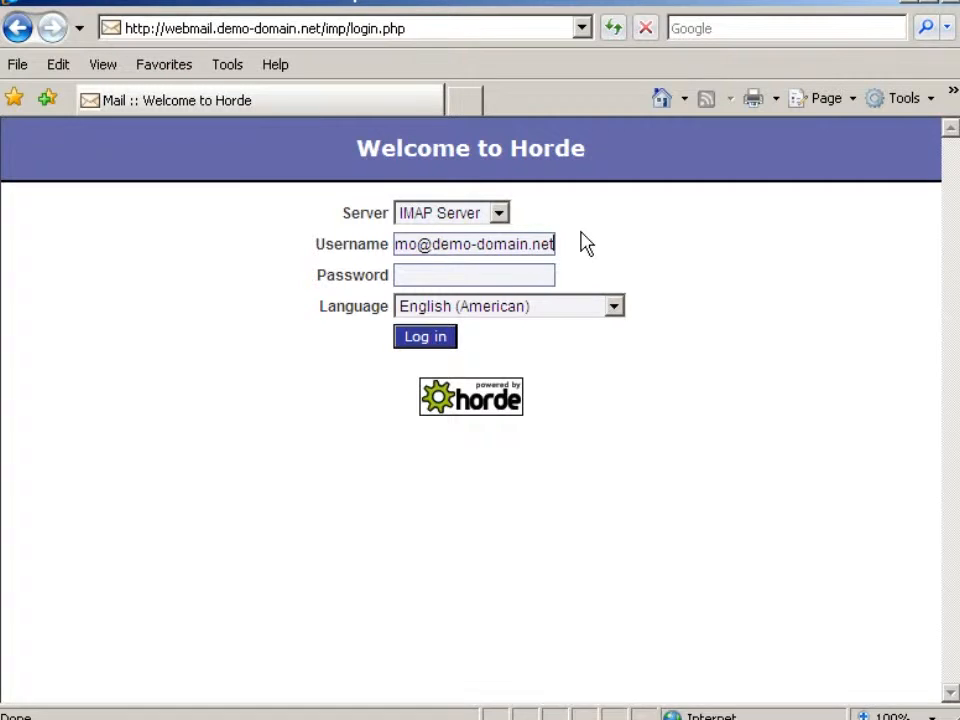
{"action": "key", "text": "Tab"}
{"action": "type", "text": "••••••"}
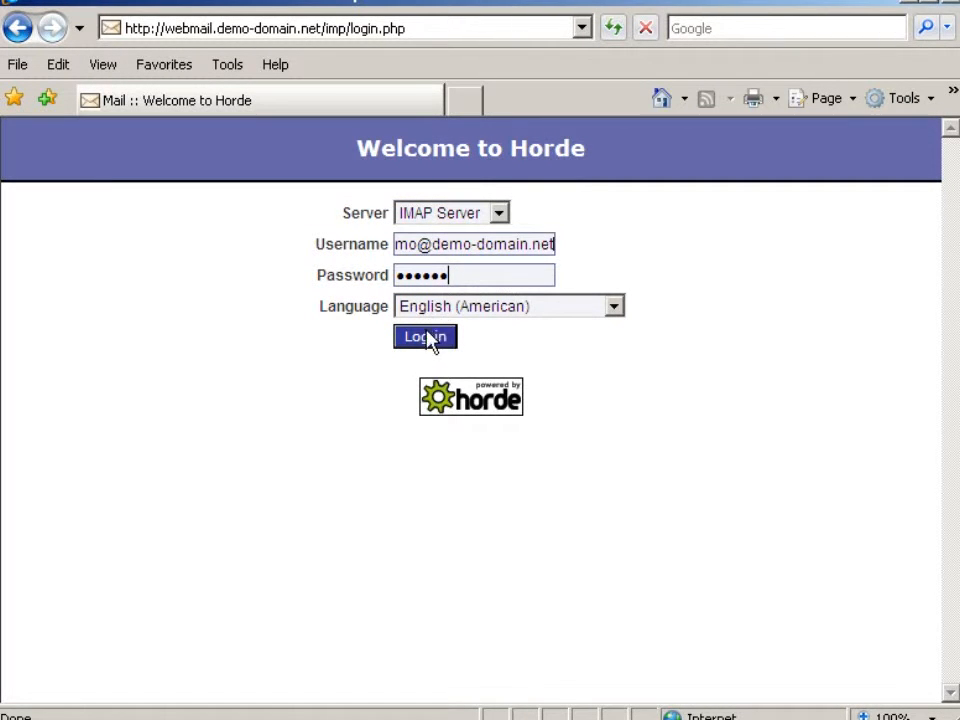
{"action": "left_click", "coordinate": [428, 338]}
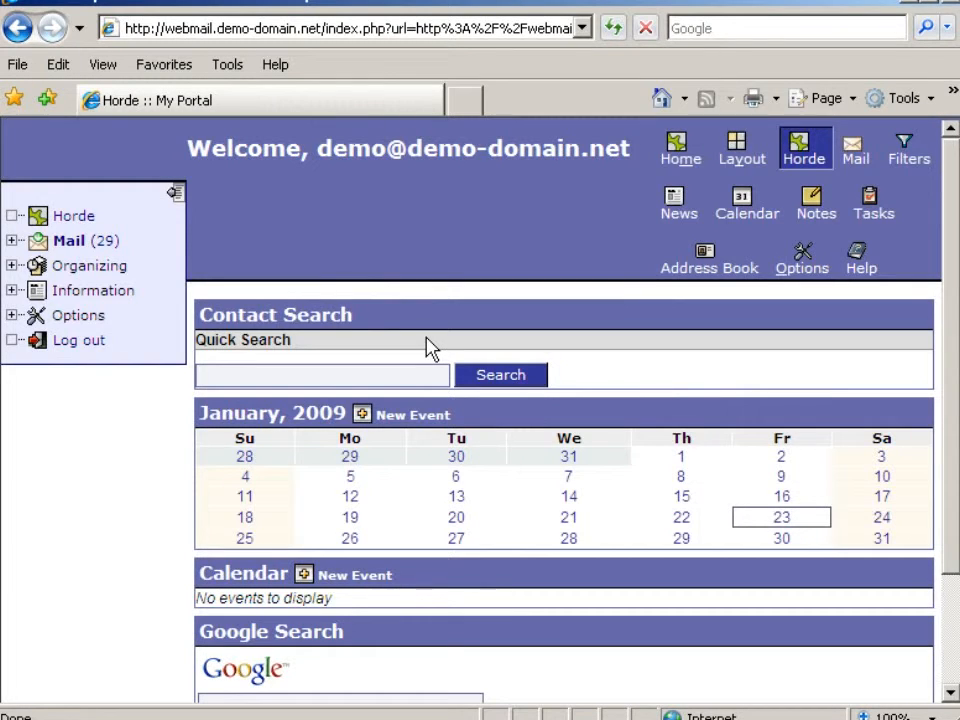